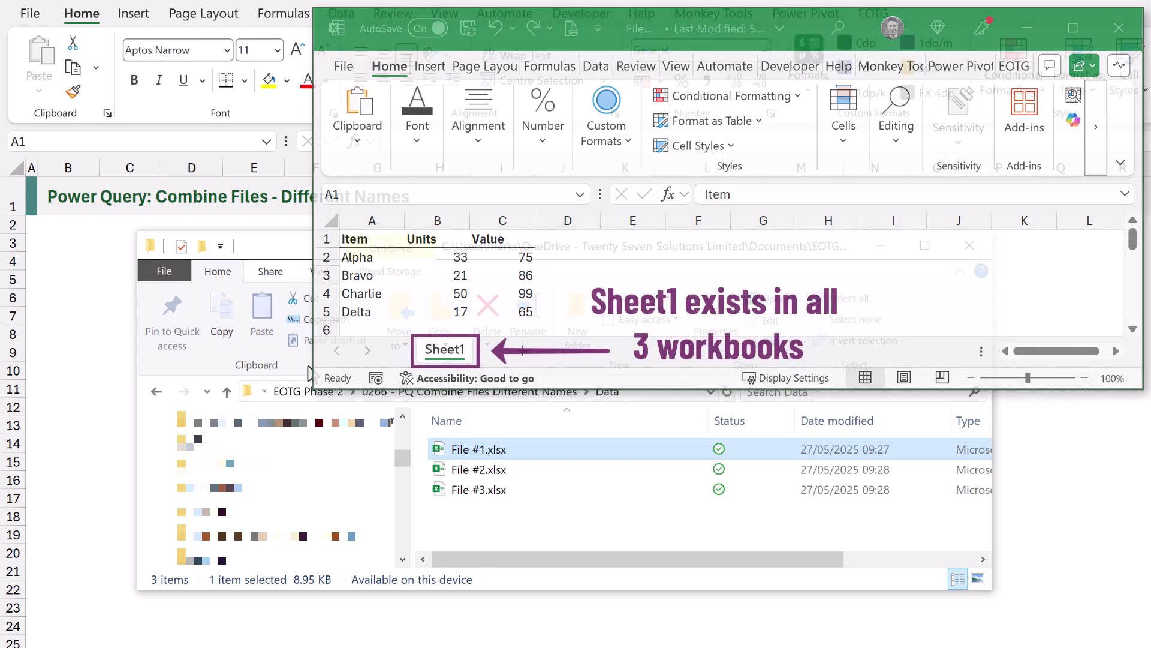
# - Close the Data folder window with Alt+F4 to get back to the Excel workbook
pyautogui.hotkey('alt', 'F4')
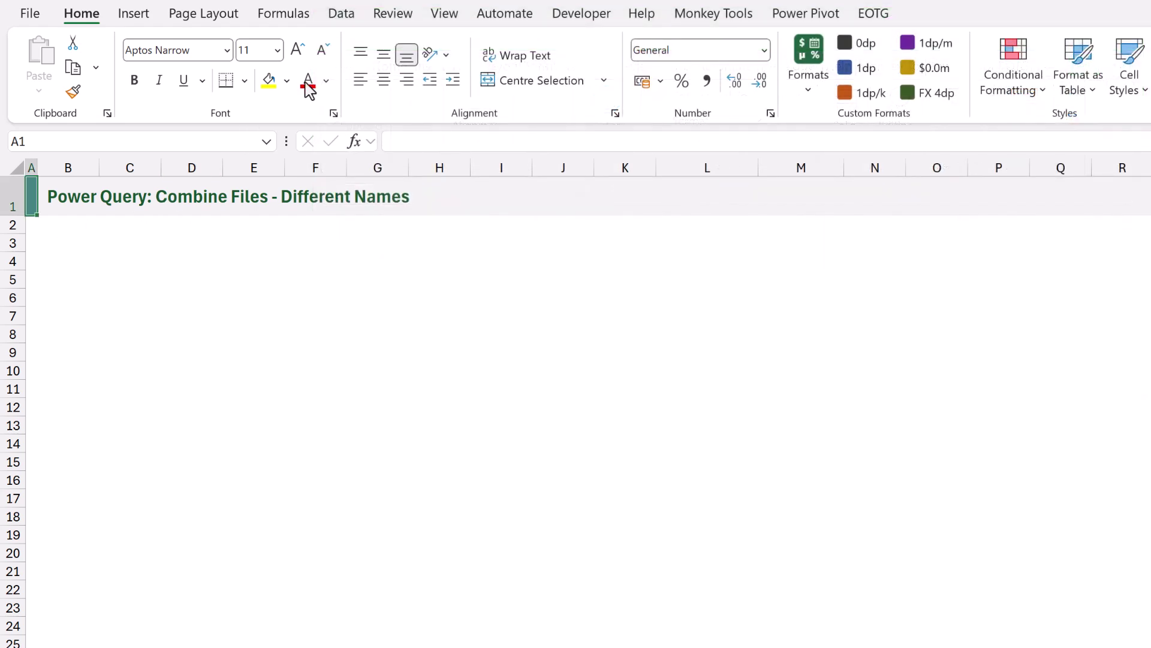
# - Start a From Folder import on the Data folder, listing File #1–#3.xlsx
pyautogui.click(340, 15)
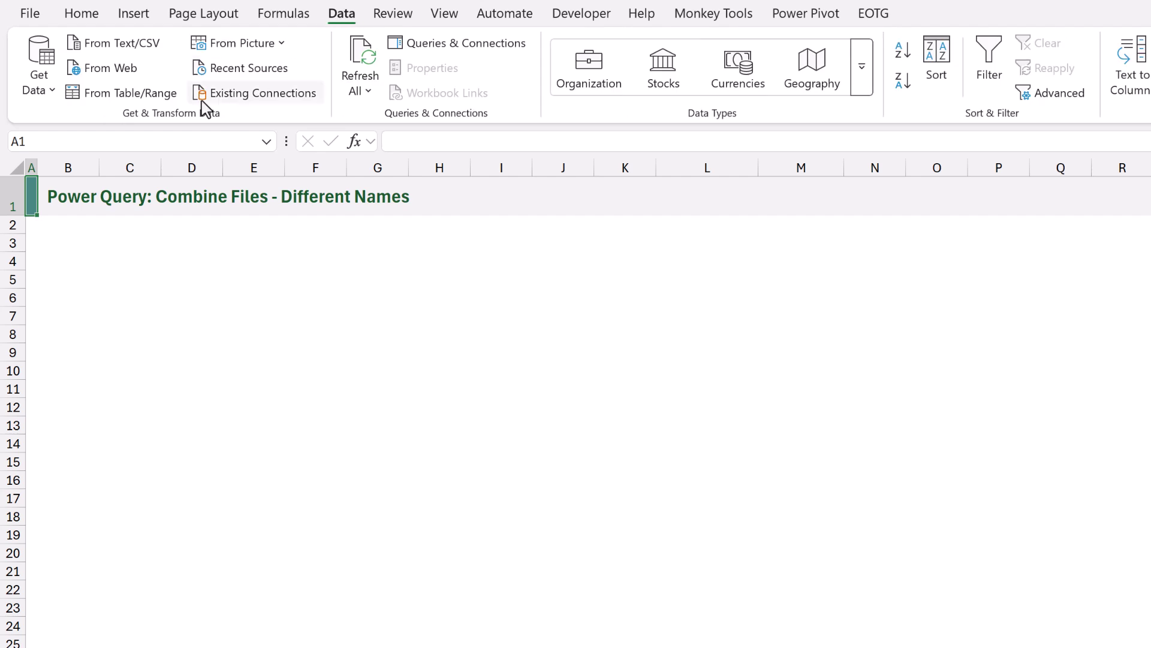
pyautogui.click(46, 90)
pyautogui.moveTo(91, 170)
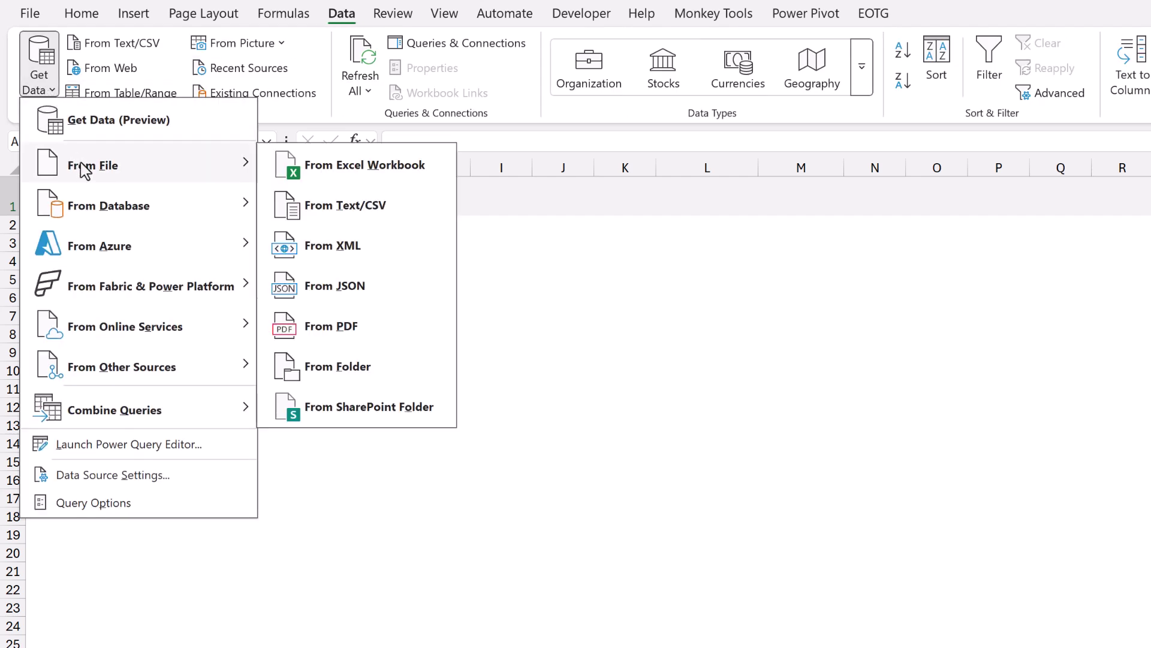
pyautogui.click(391, 368)
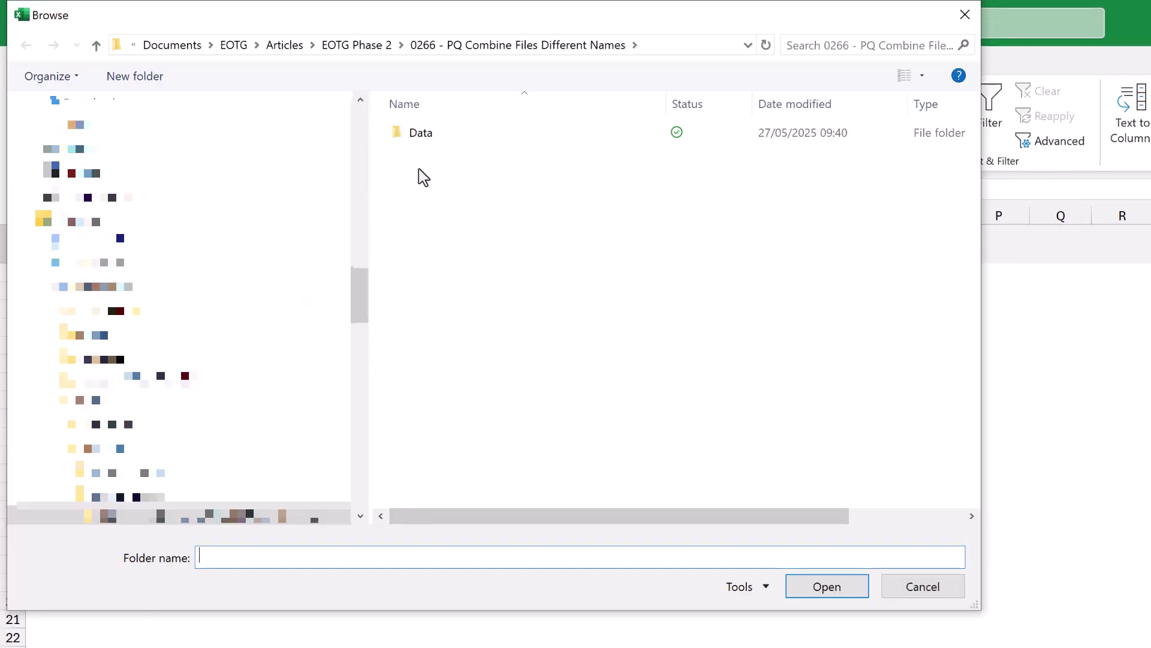
pyautogui.click(426, 142)
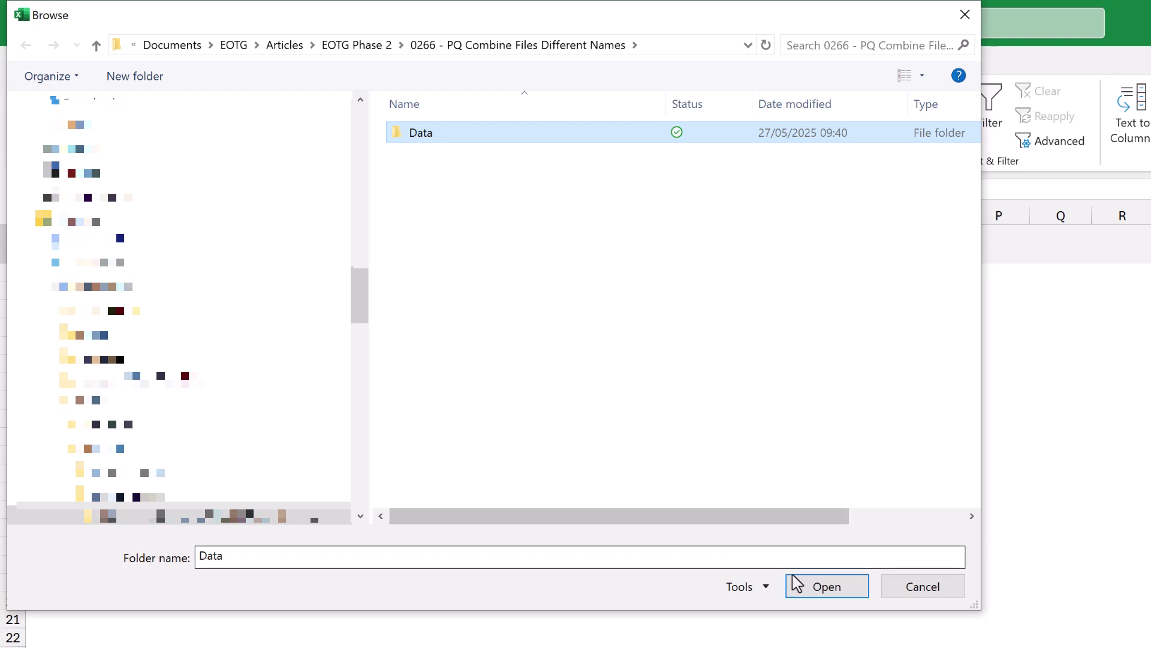
pyautogui.click(809, 595)
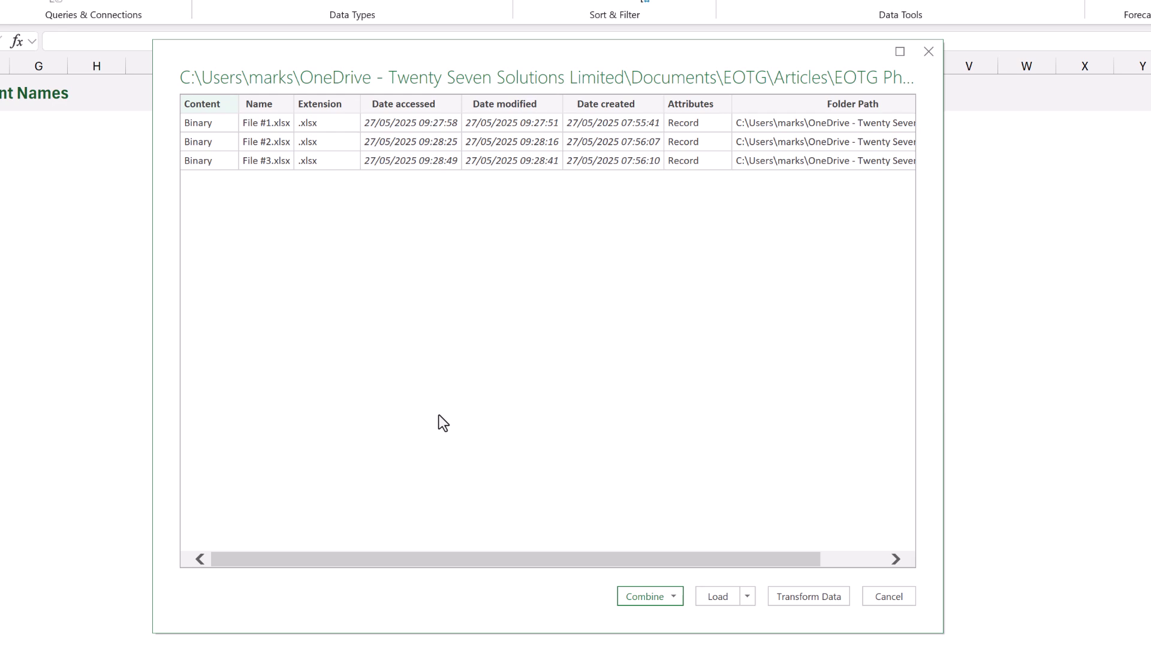
# - Load the Data folder's file list into the Power Query Editor with Transform Data
pyautogui.click(791, 591)
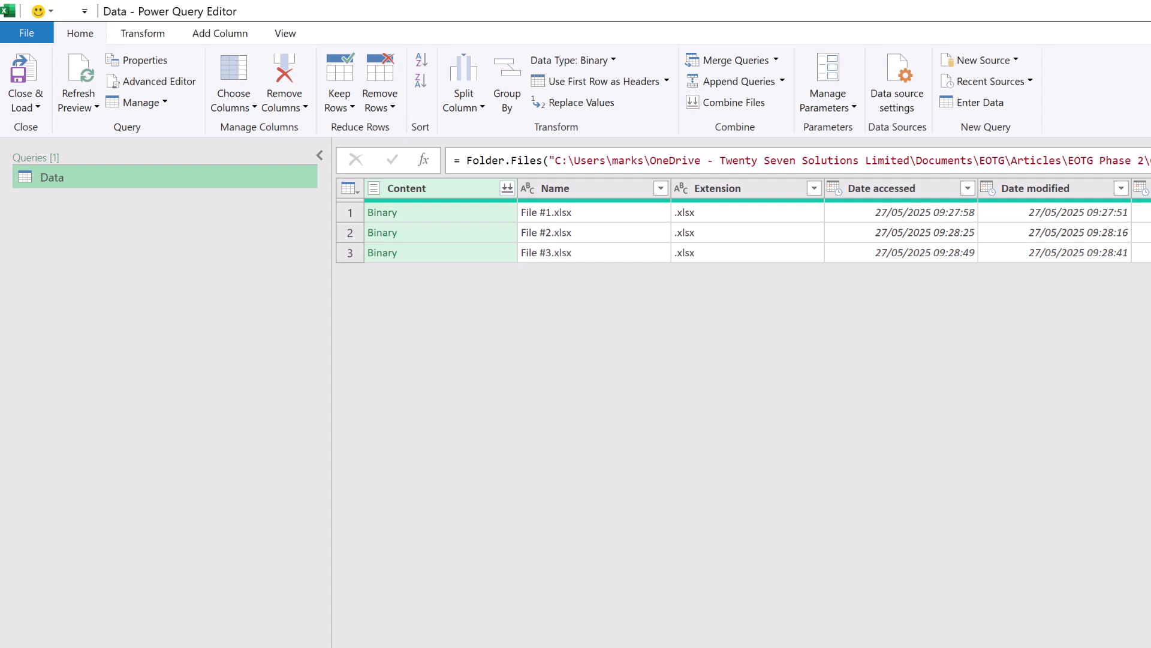
# - Combine the Content column's files, extracting Sheet1 from each workbook
pyautogui.click(507, 189)
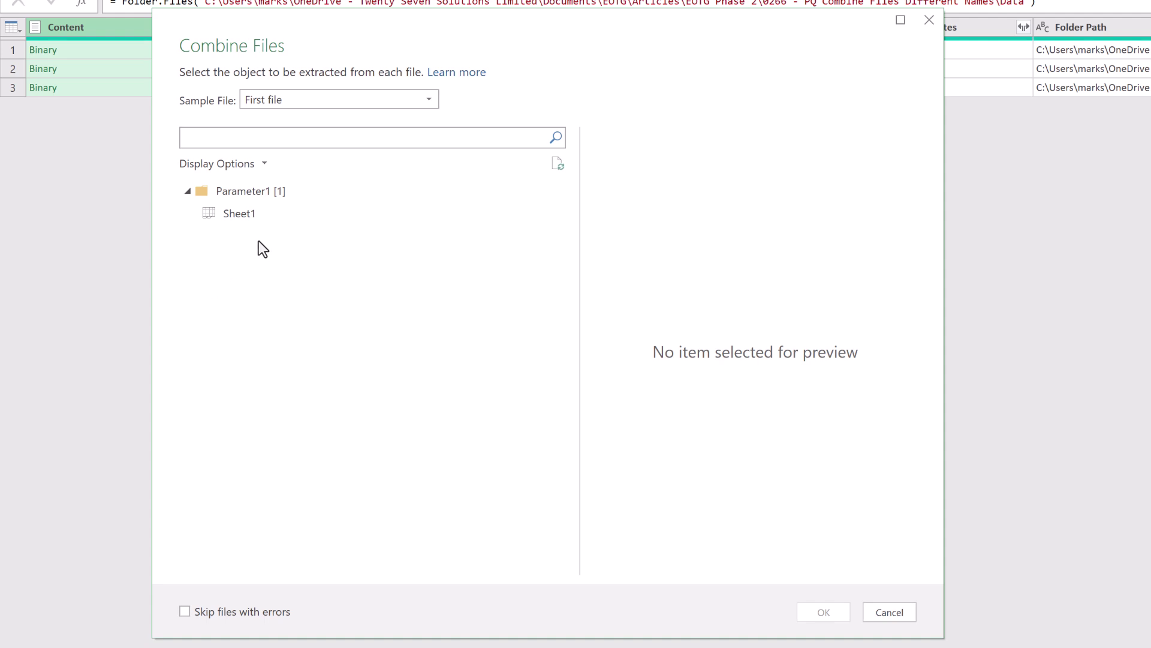
pyautogui.click(240, 217)
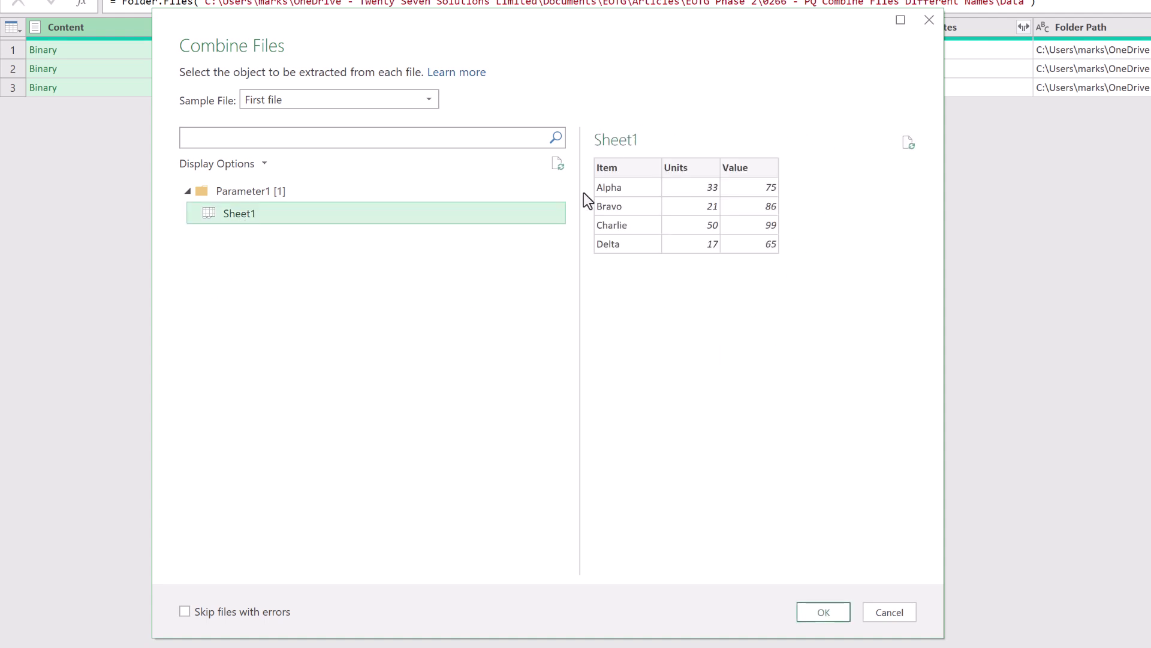
pyautogui.click(815, 610)
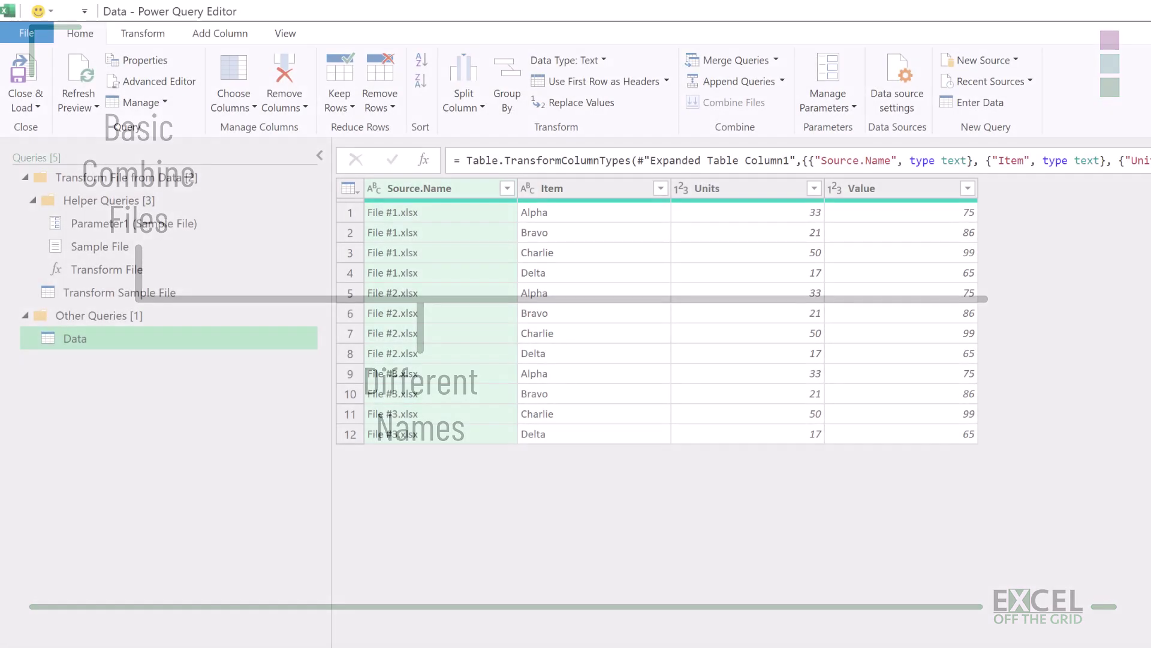
# - Check the folder's new File #4.xlsx, then inspect the Error value in row 13
pyautogui.hotkey('alt', 'Tab')
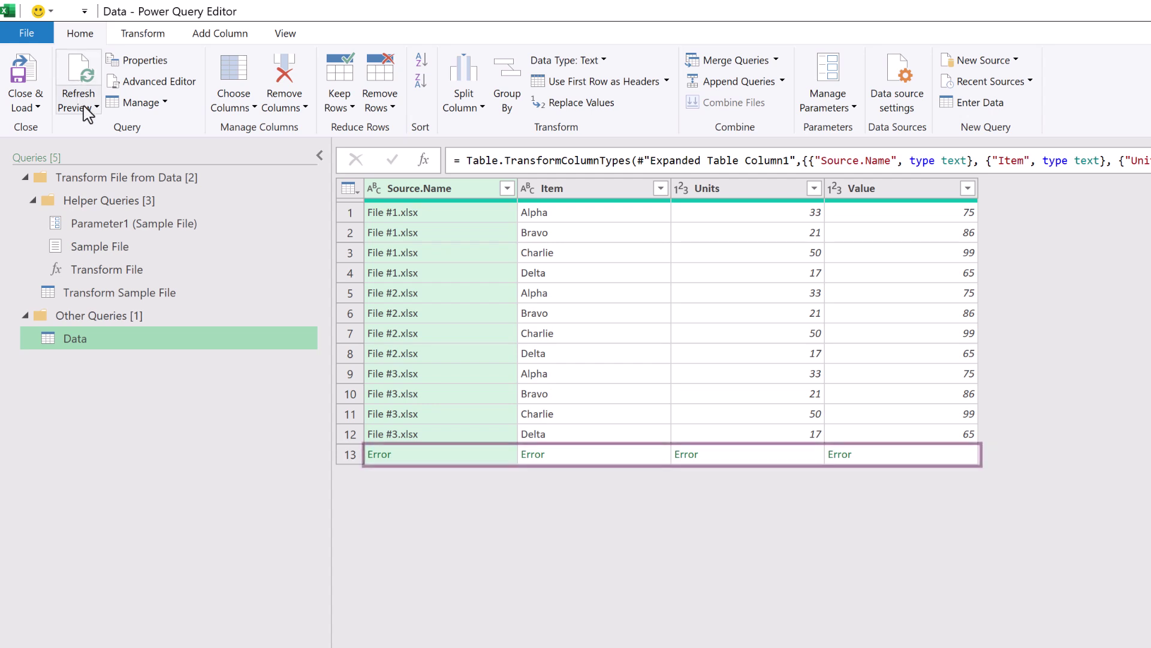
pyautogui.click(448, 459)
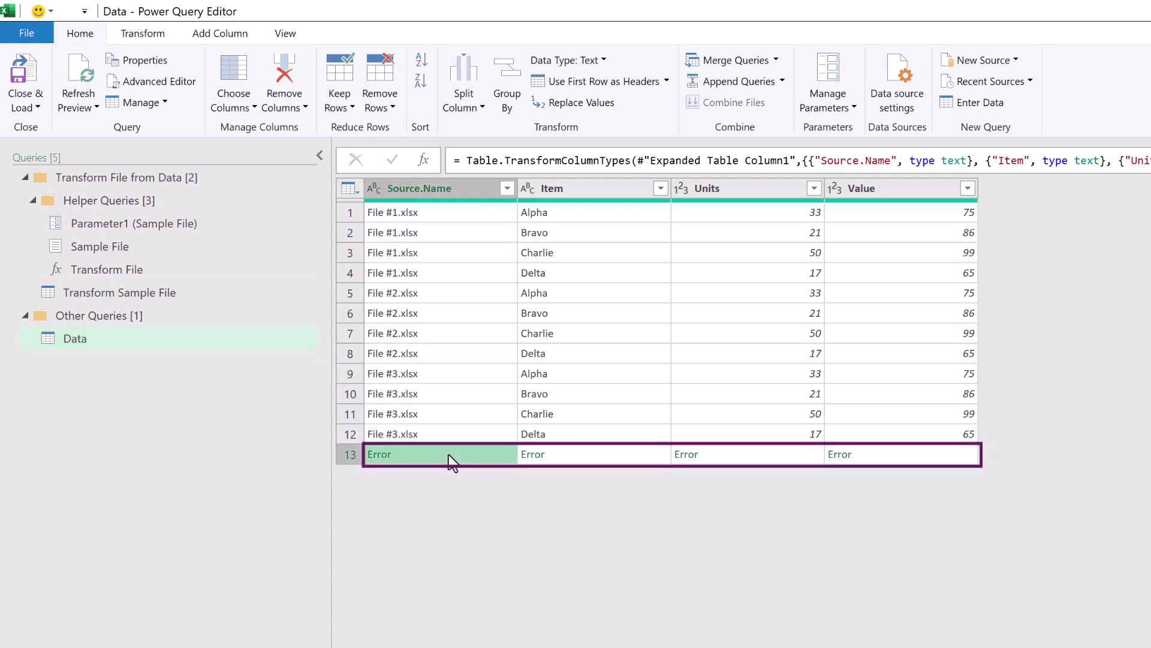
# - Delete Item="Sheet1" from the Navigation formula, leaving Source{[Kind="Sheet"]}[Data]
pyautogui.click(144, 302)
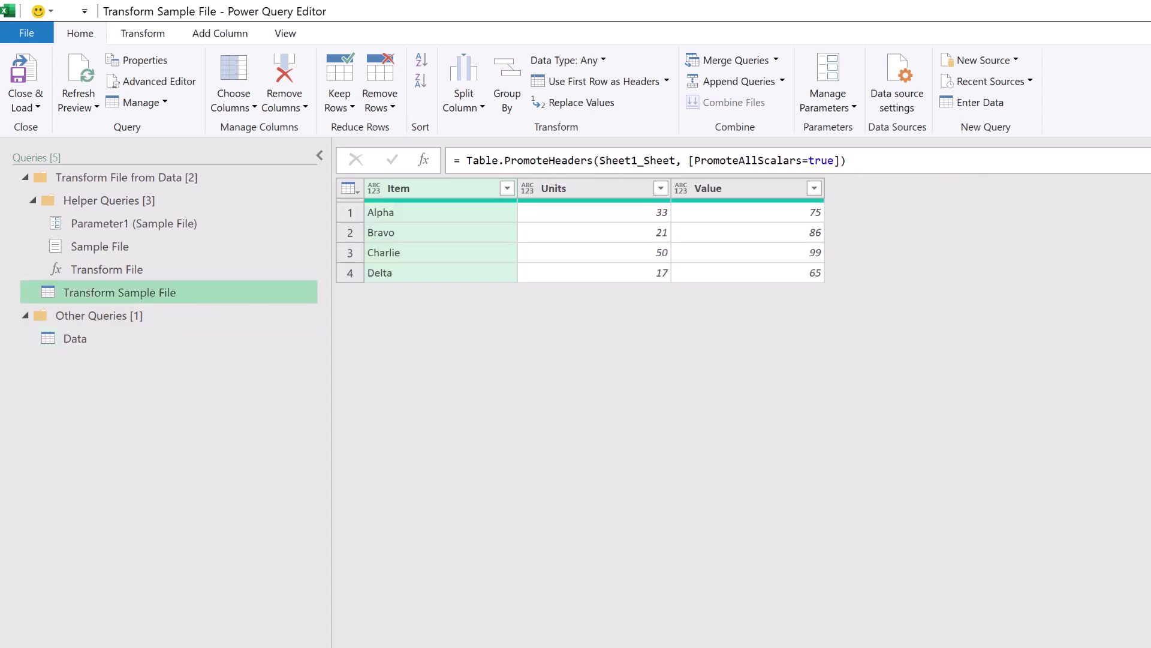
pyautogui.click(956, 327)
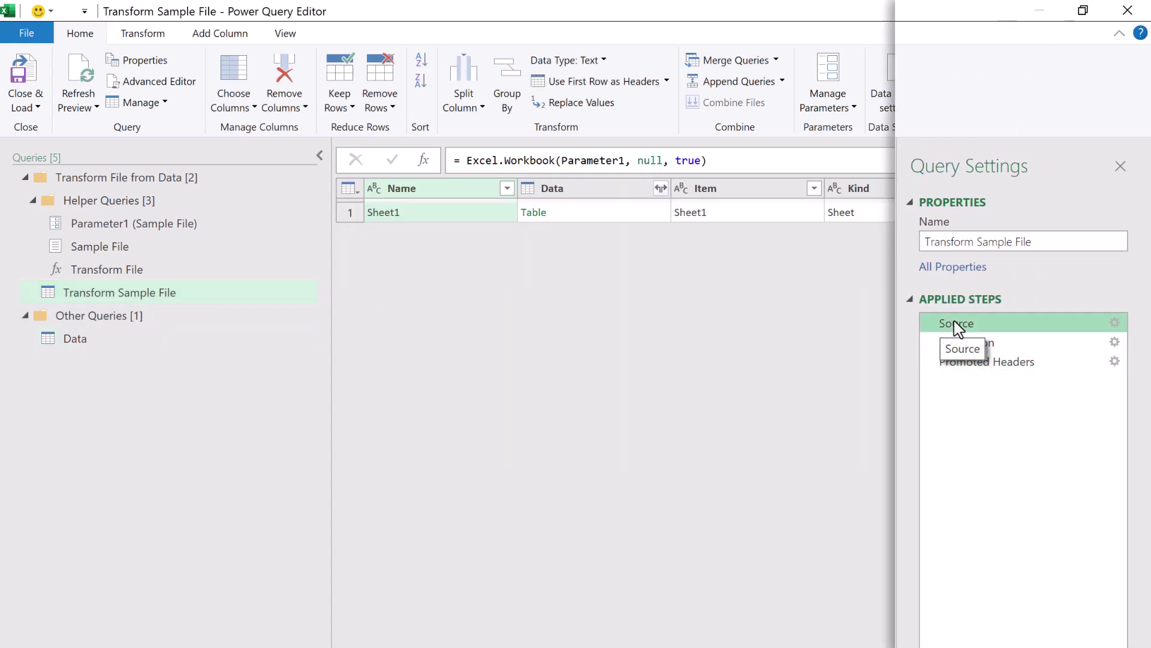
pyautogui.click(995, 344)
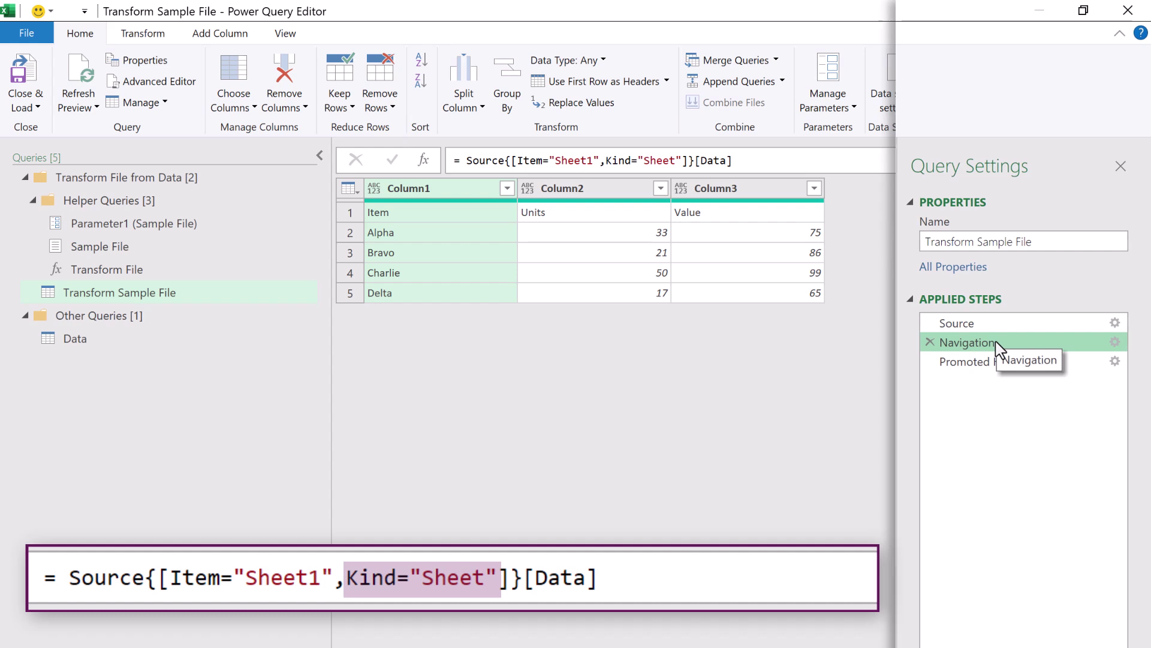
pyautogui.click(1120, 166)
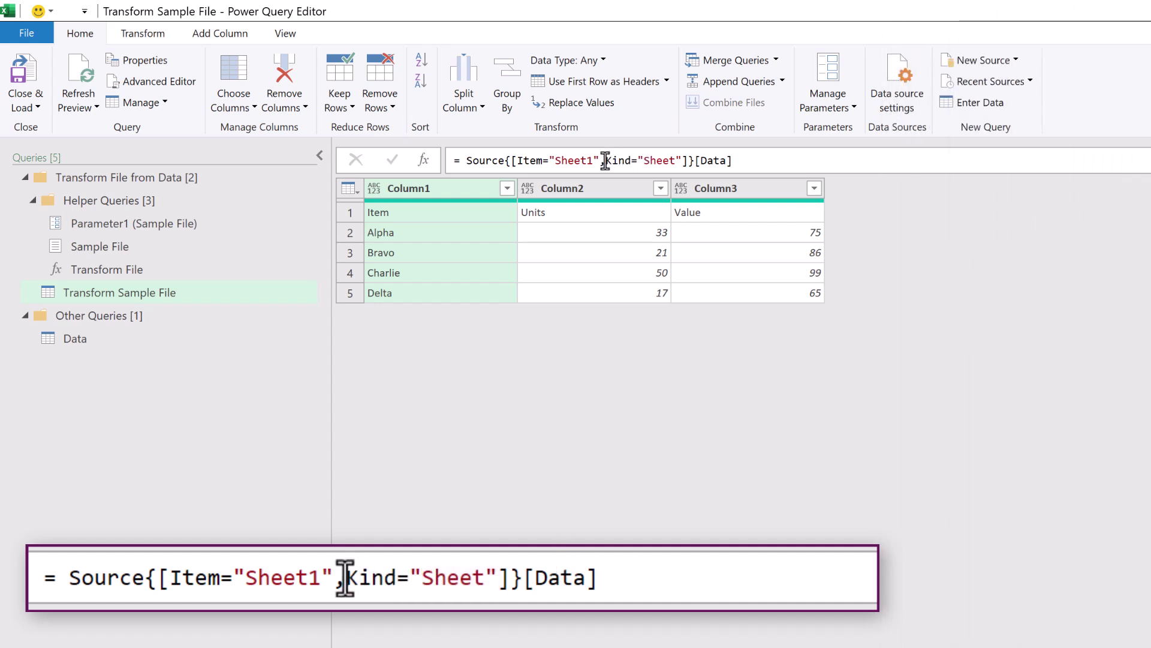
pyautogui.moveTo(604, 160); pyautogui.dragTo(517, 161)
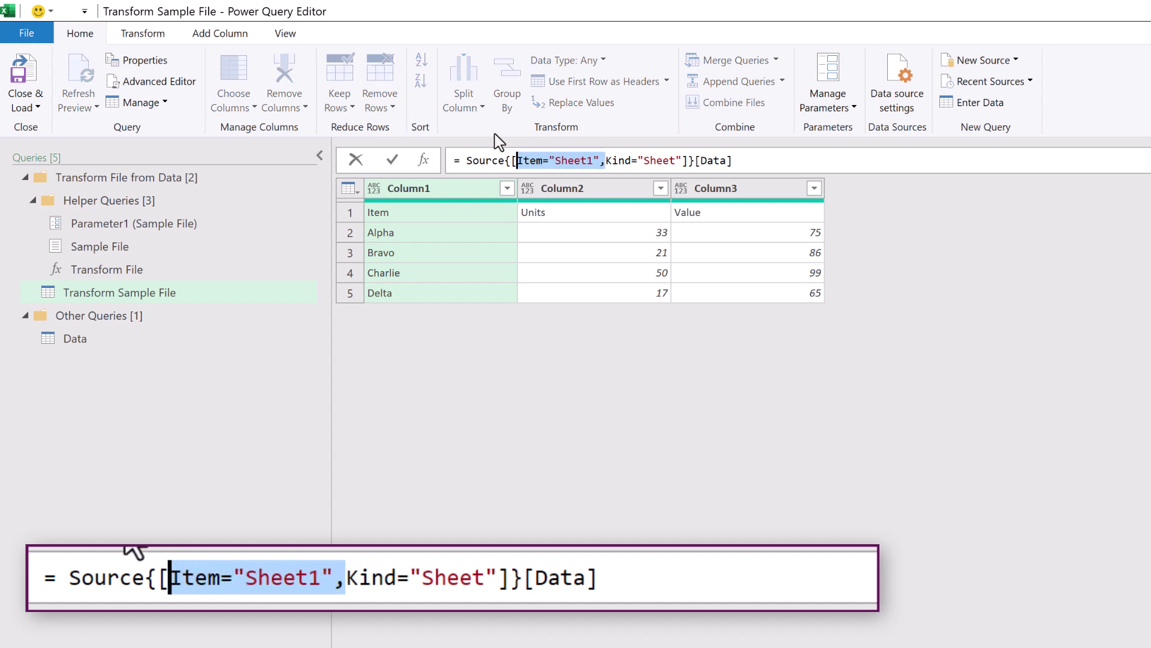
pyautogui.press('Delete')
pyautogui.press('Return')
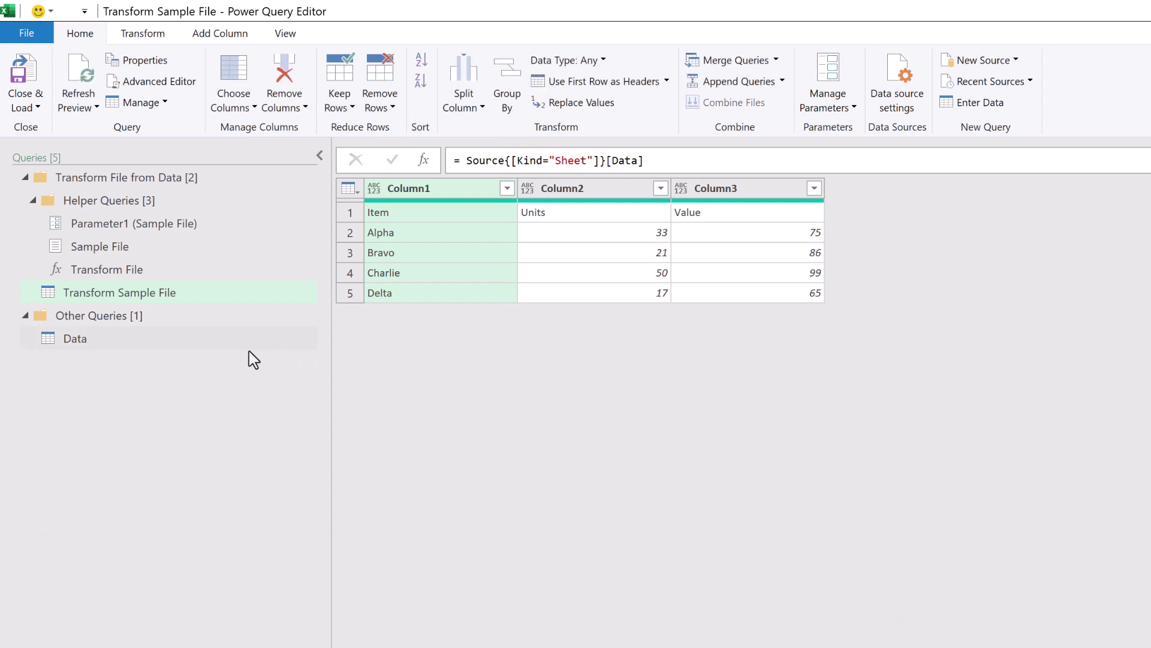
# - Refresh the Data query preview and inspect the new Error value in row 17
pyautogui.click(99, 342)
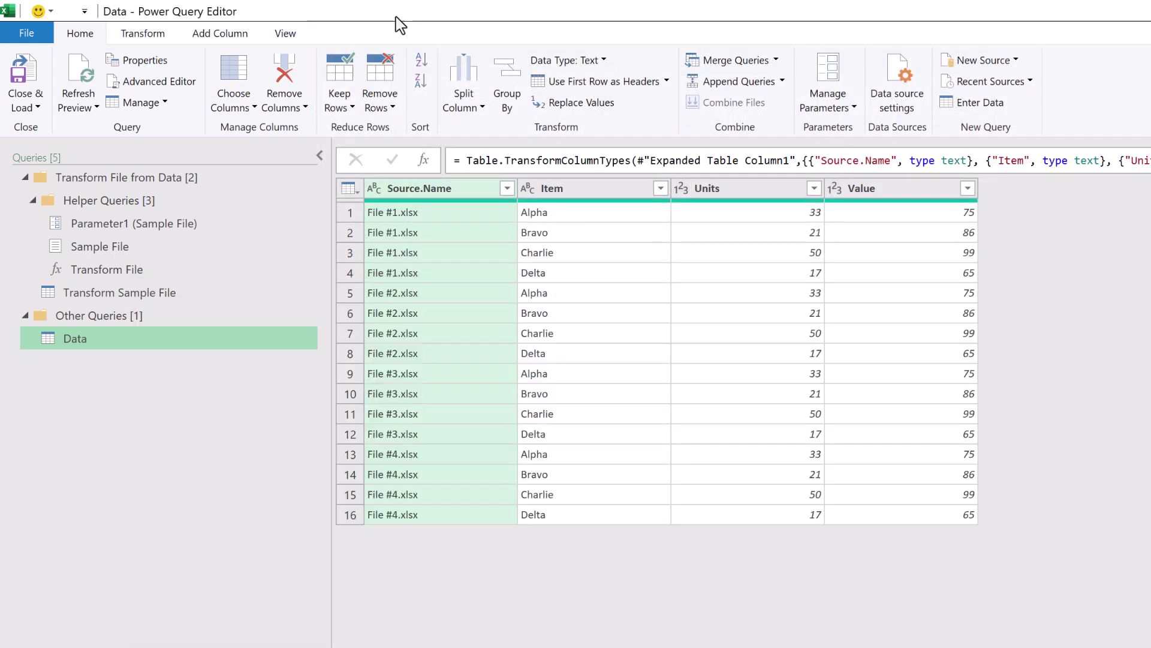
pyautogui.click(87, 78)
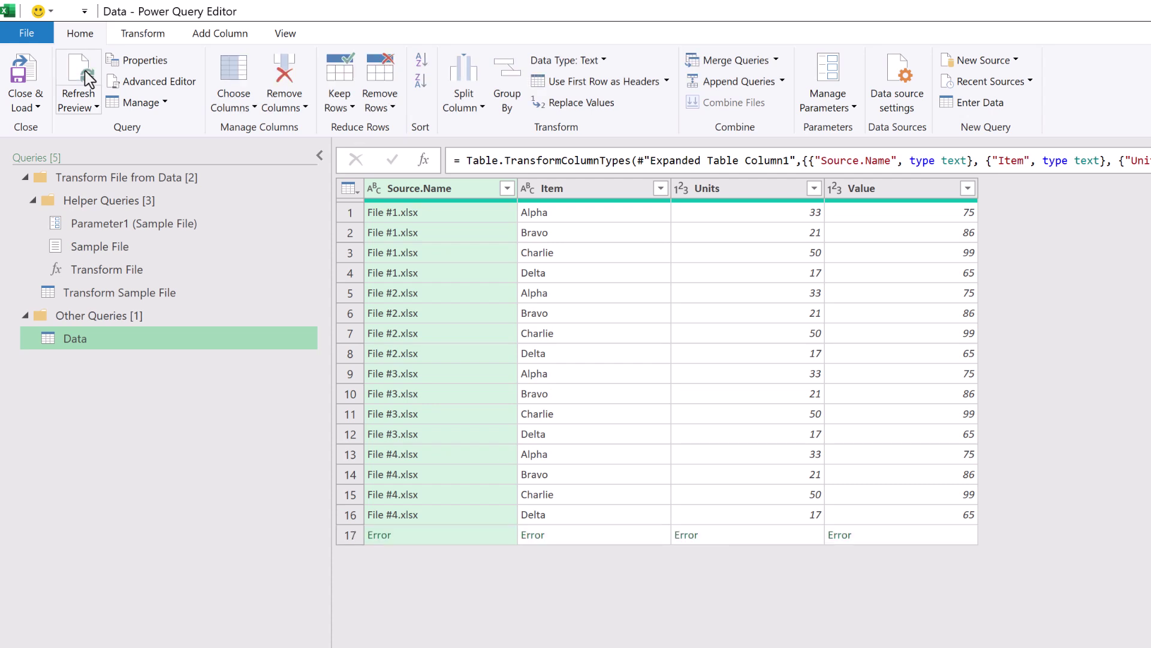
pyautogui.click(438, 545)
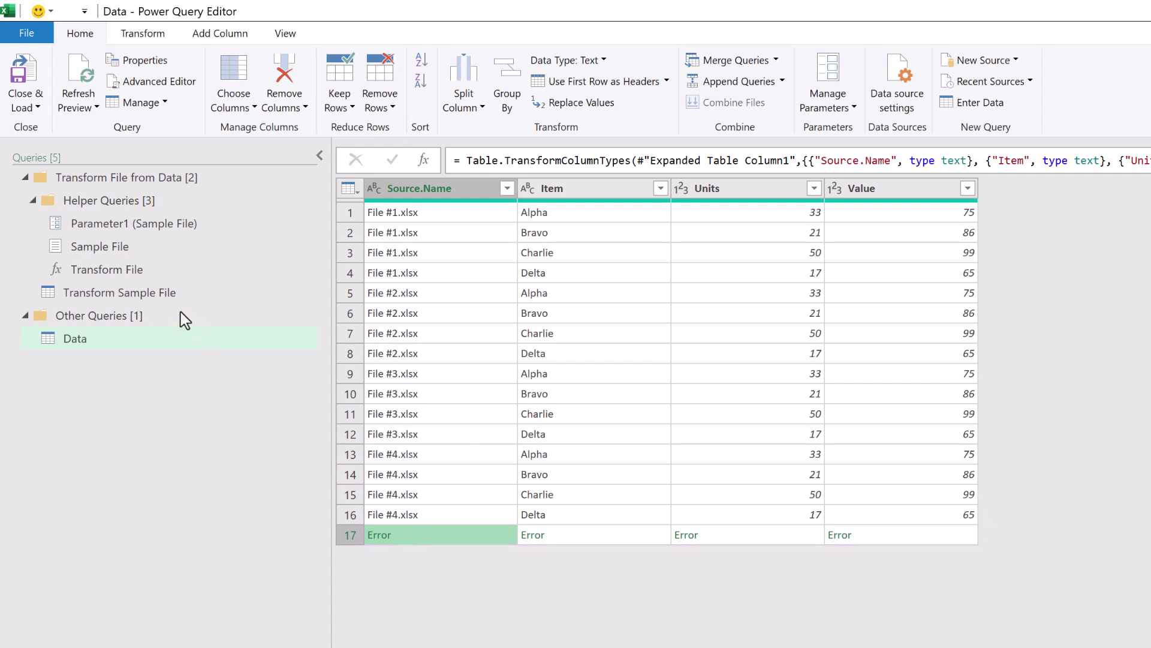
# - Change the Navigation formula to Source{0}[Data] so the first sheet is always picked, then view Data
pyautogui.click(157, 295)
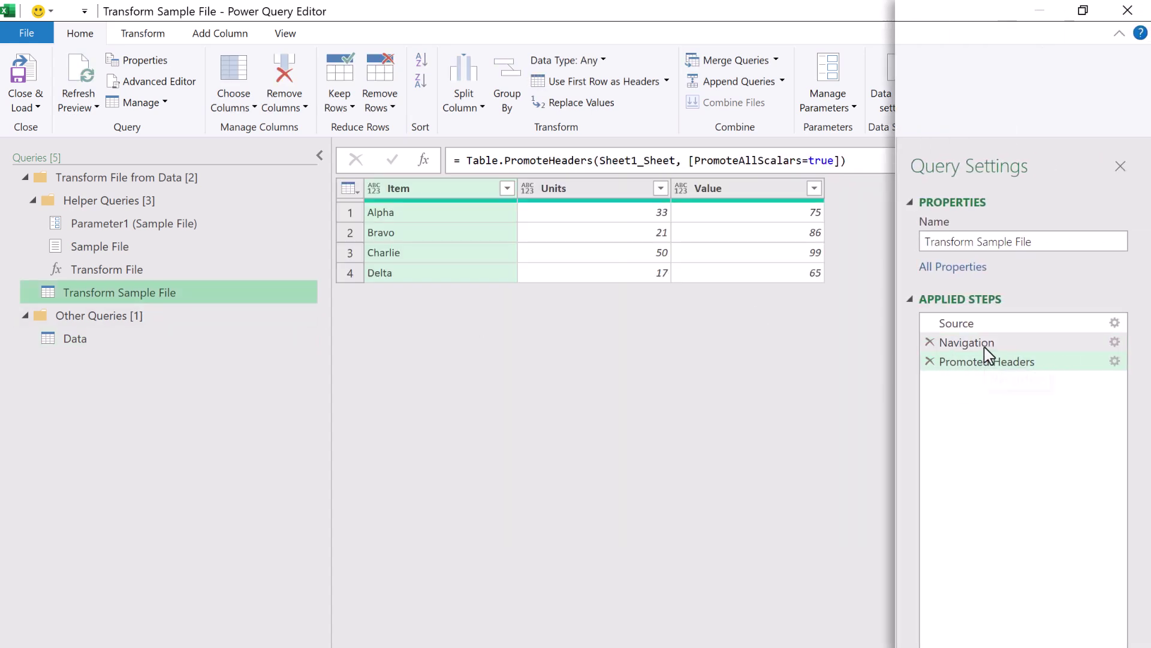
pyautogui.click(986, 346)
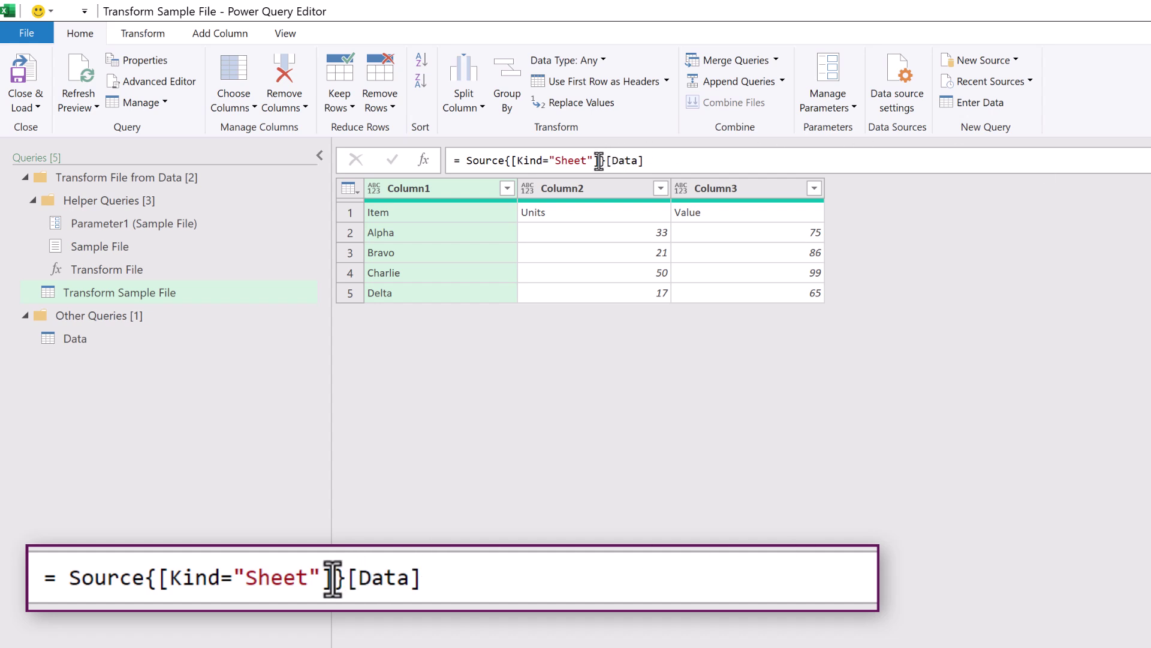
pyautogui.moveTo(599, 162); pyautogui.dragTo(510, 160)
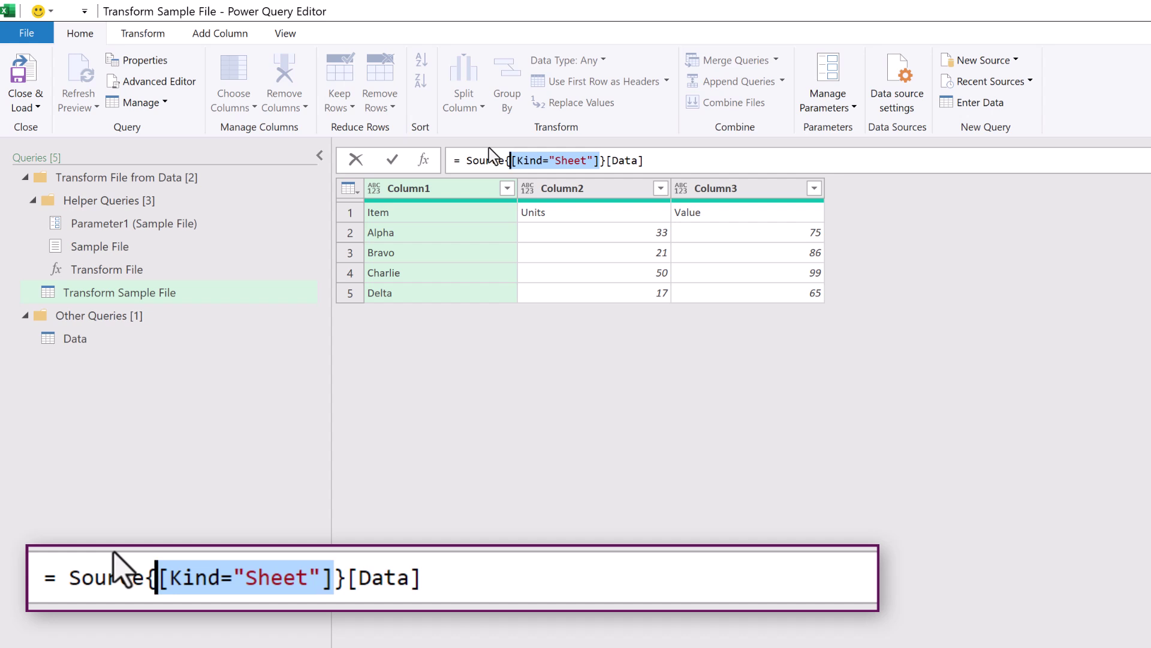
pyautogui.write('0')
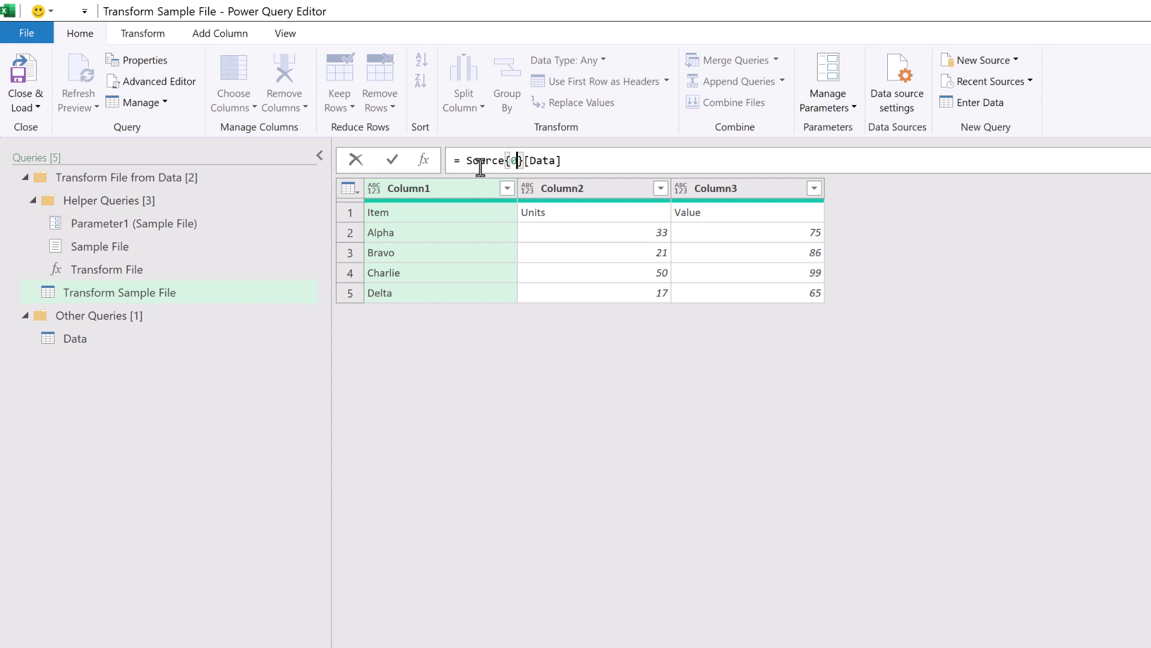
pyautogui.press('Return')
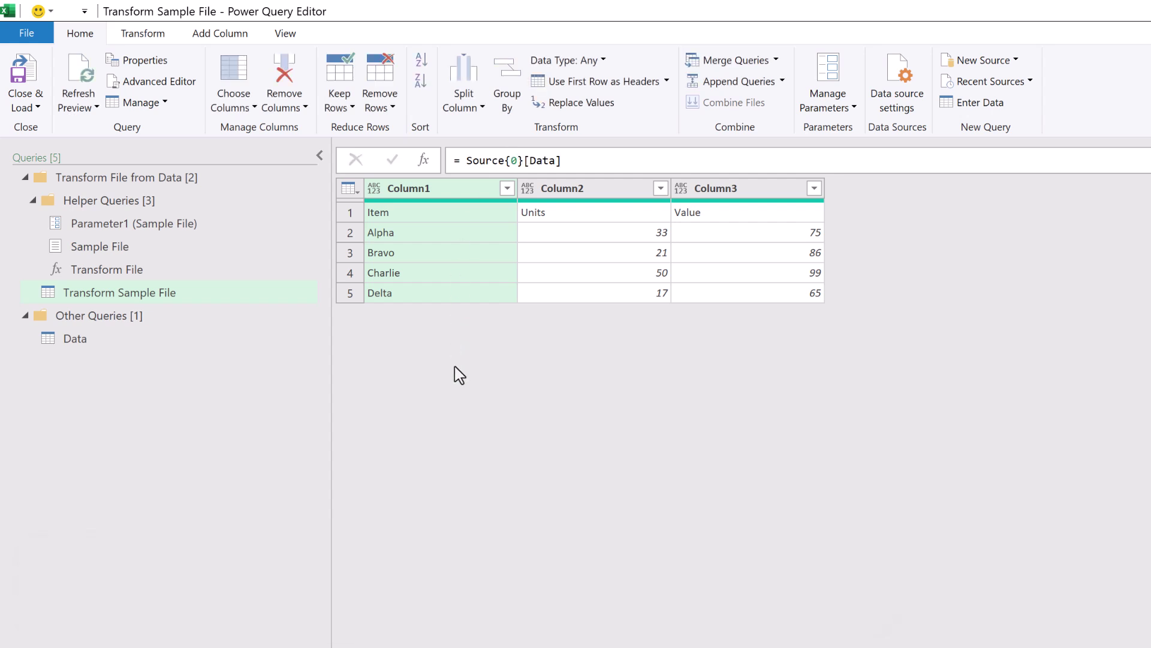
pyautogui.click(85, 344)
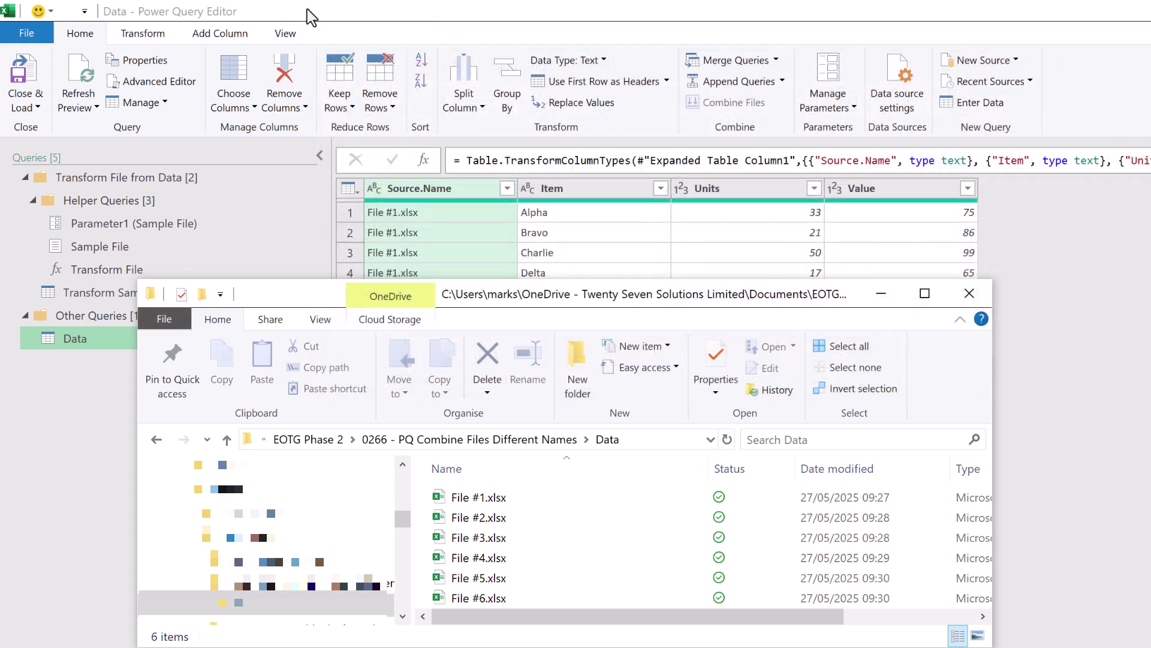
# - Refresh the Data query preview so File #6.xlsx's rows appear, giving 24 rows
pyautogui.click(311, 17)
pyautogui.click(85, 83)
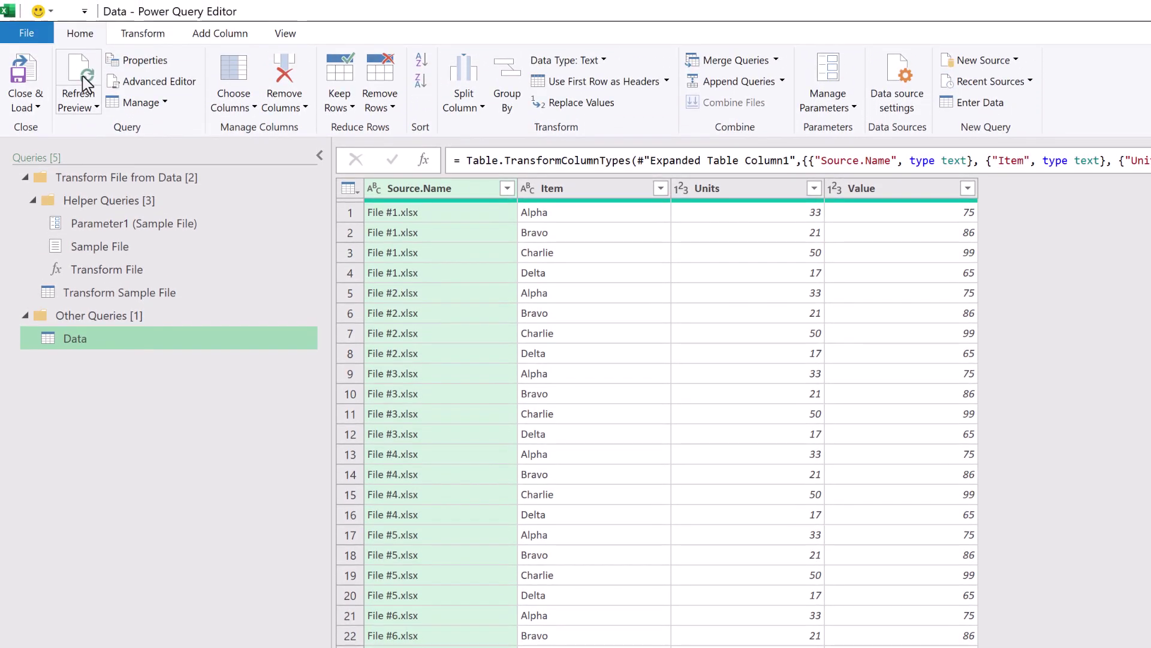
# - Show Transform Sample File's Navigation step, whose formula reads Source{0}[Data]
pyautogui.click(124, 294)
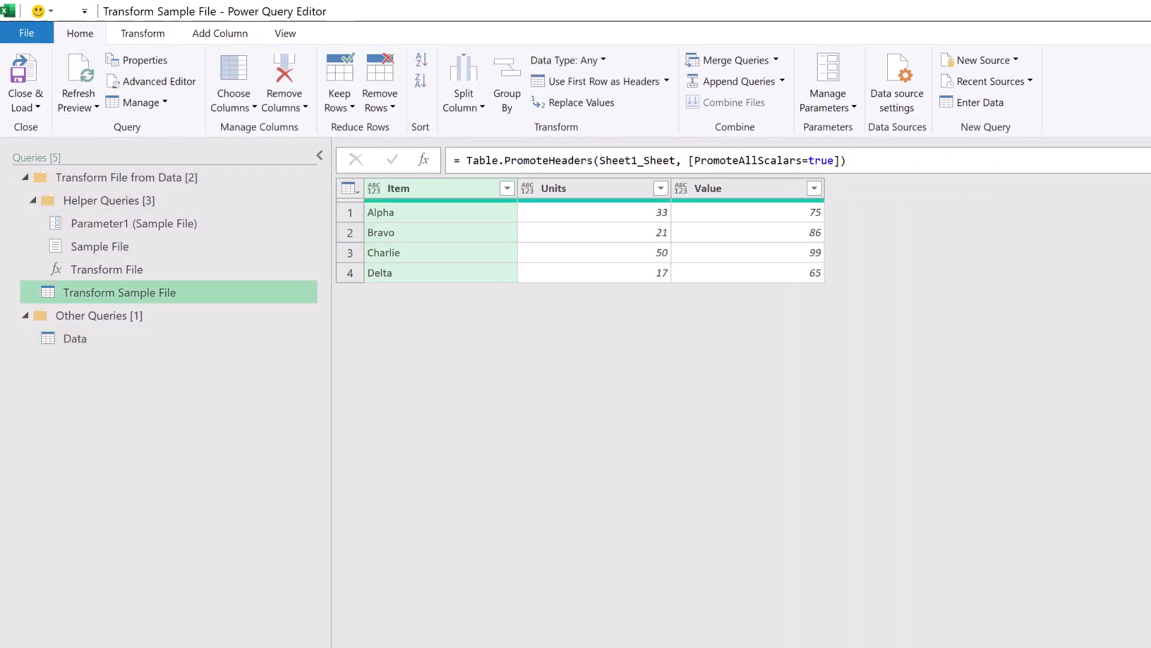
pyautogui.click(970, 344)
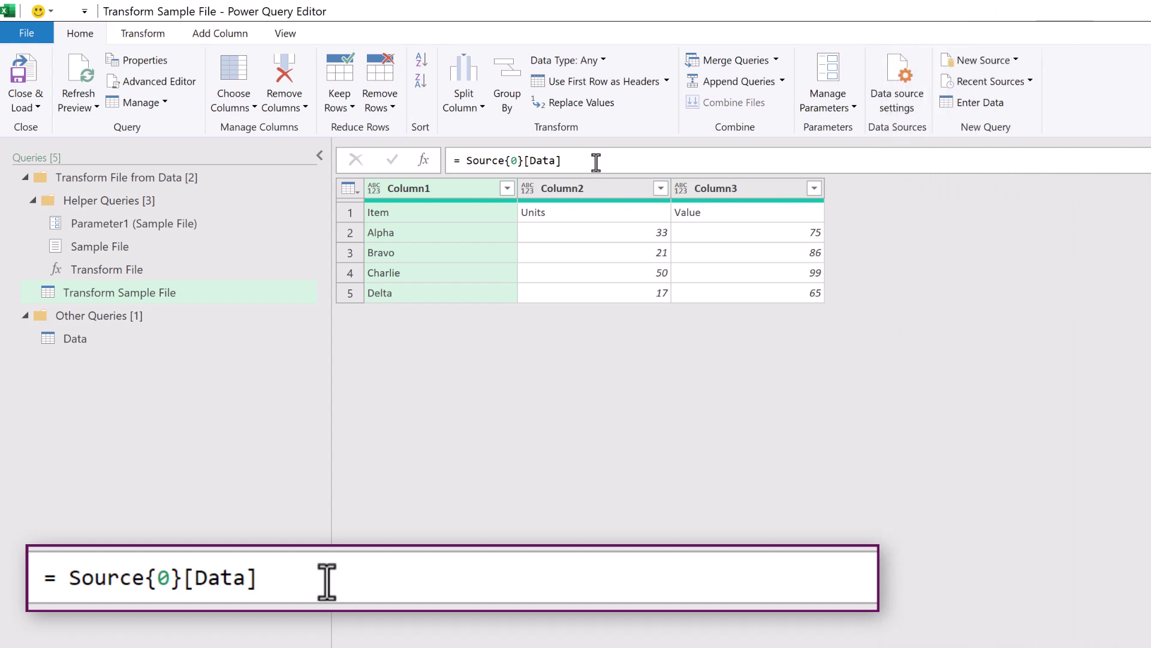
# - Replace Source{0}[Data] in the navigation formula with Table.Combine(Source[Data]) to stack every sheet
pyautogui.moveTo(596, 161); pyautogui.dragTo(467, 160)
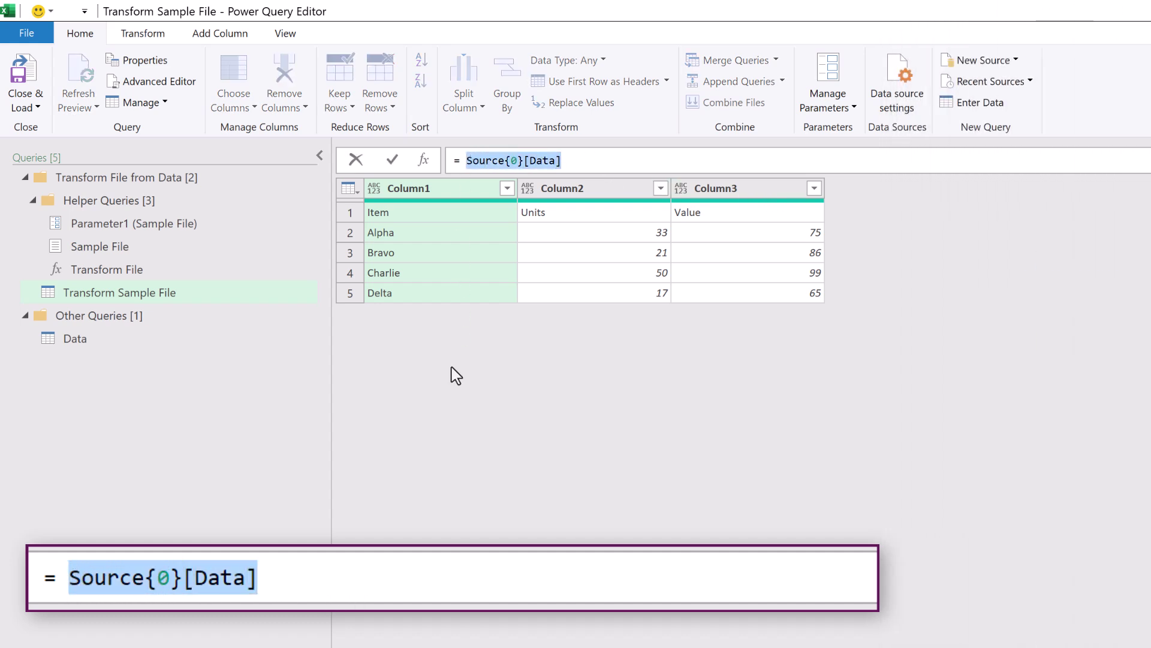
pyautogui.write('Table.')
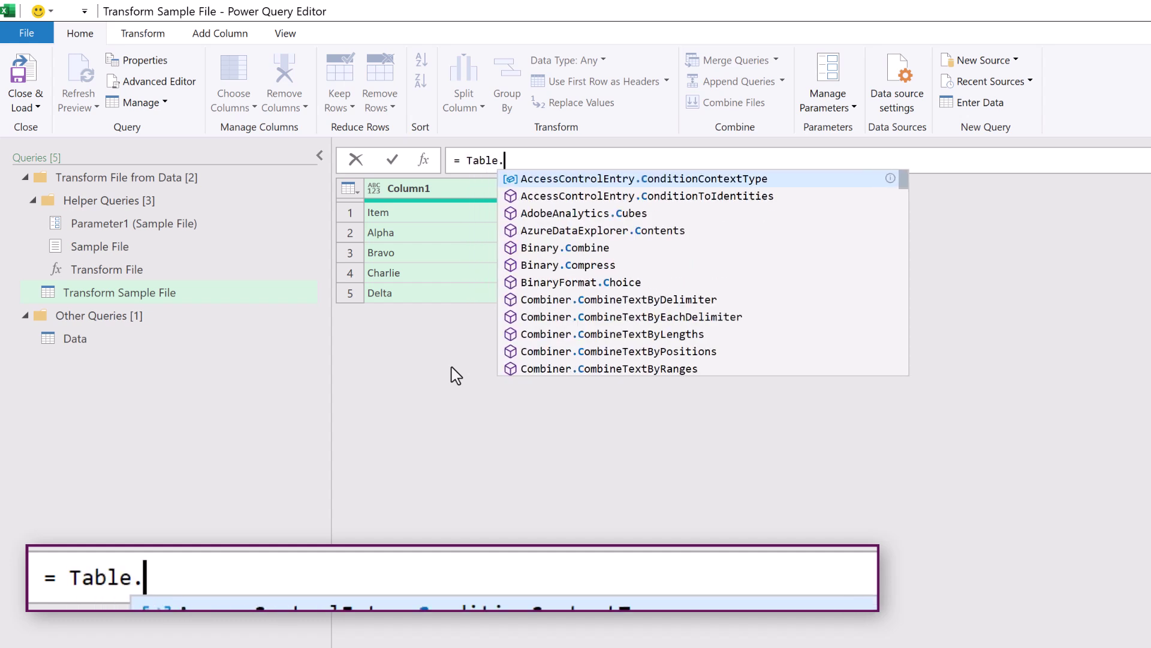
pyautogui.write('Combine(')
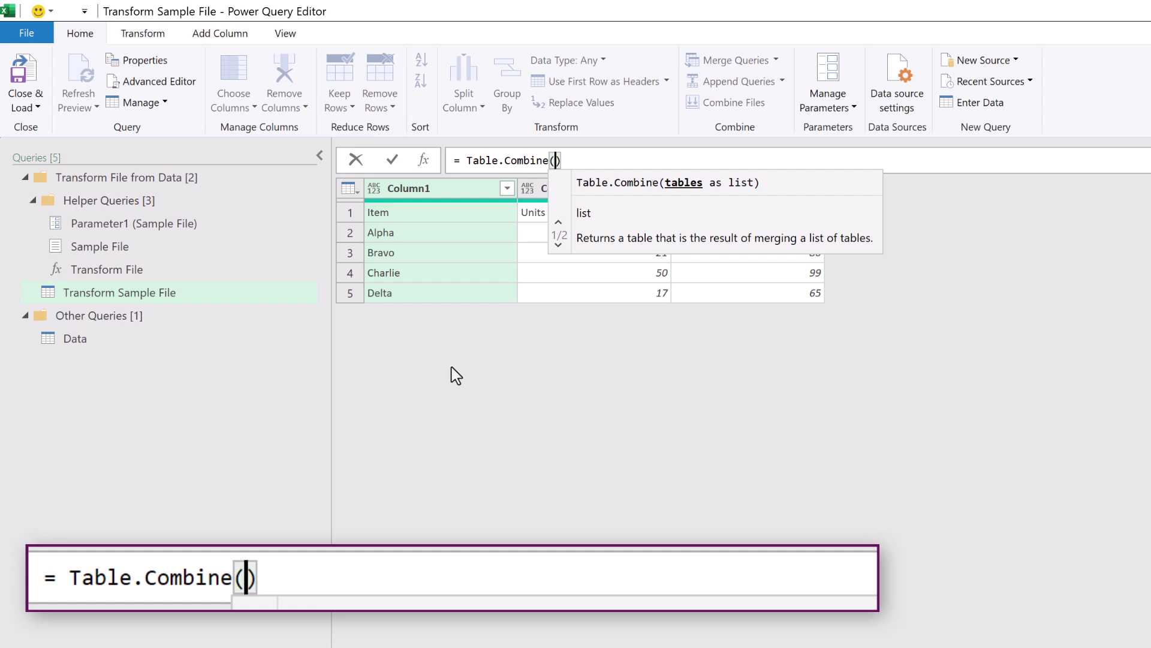
pyautogui.write('Source[Da')
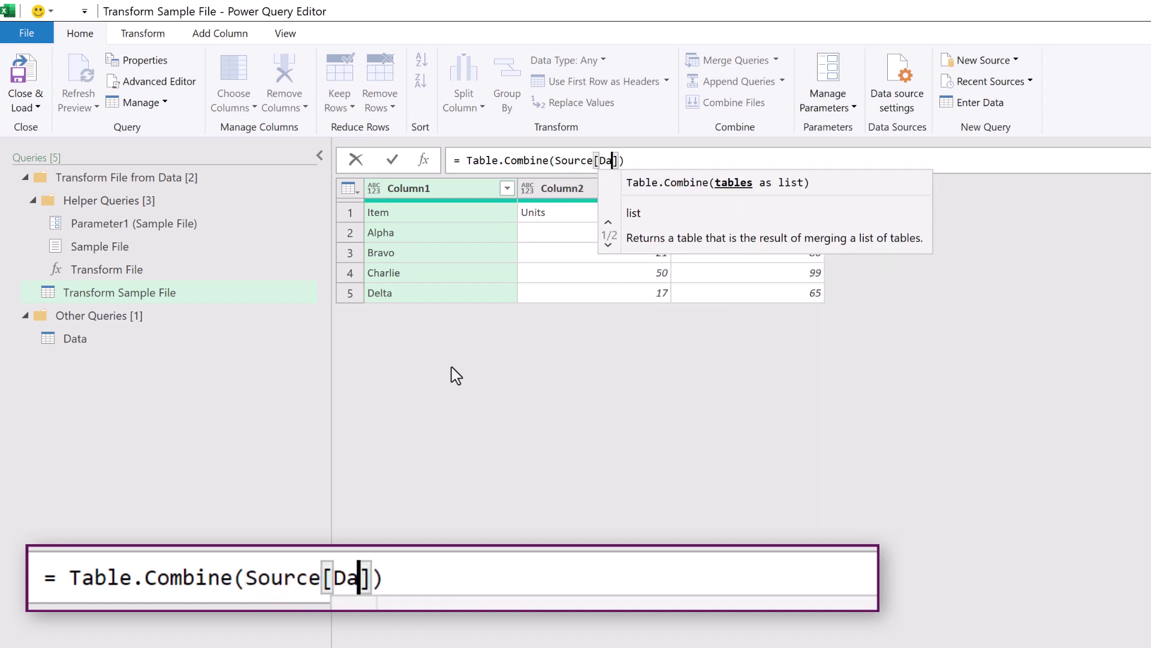
pyautogui.write('ta')
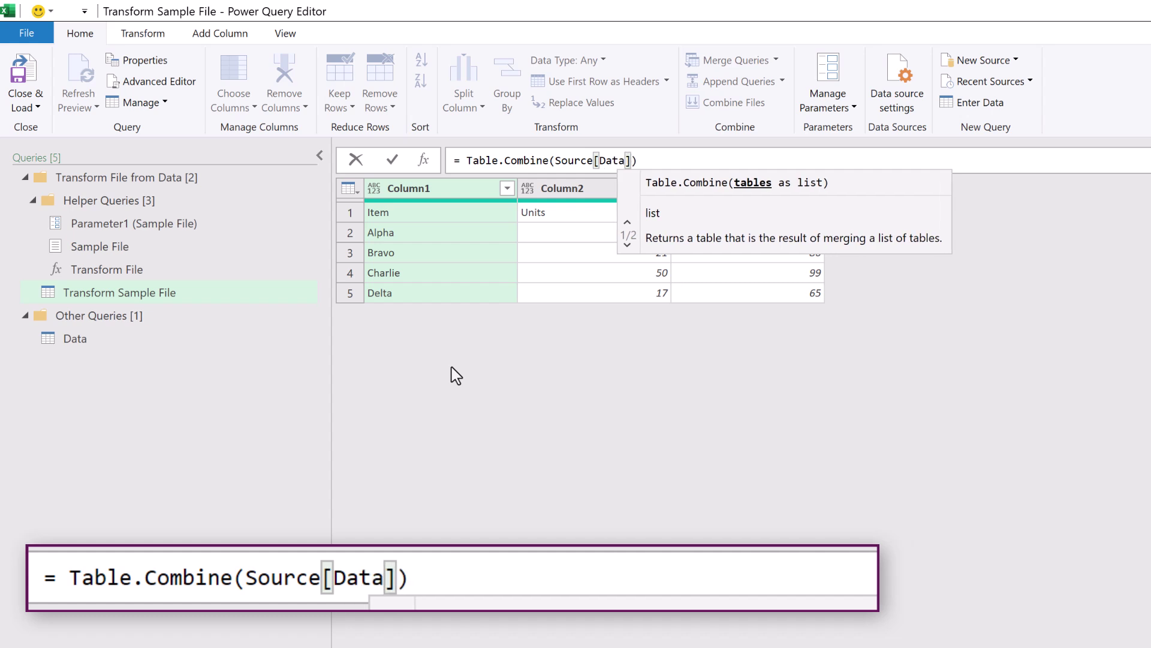
pyautogui.press('Return')
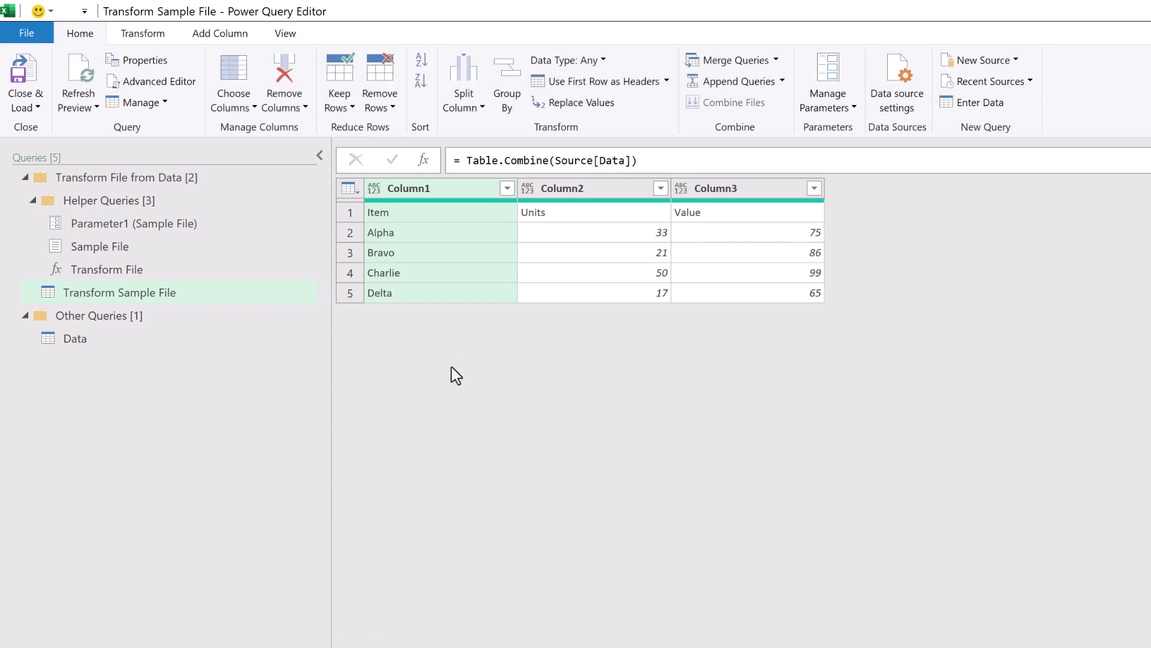
# - Review the 36-row combined Data query with its 'Don't import this sheet.' row, then reopen Transform Sample File
pyautogui.click(107, 346)
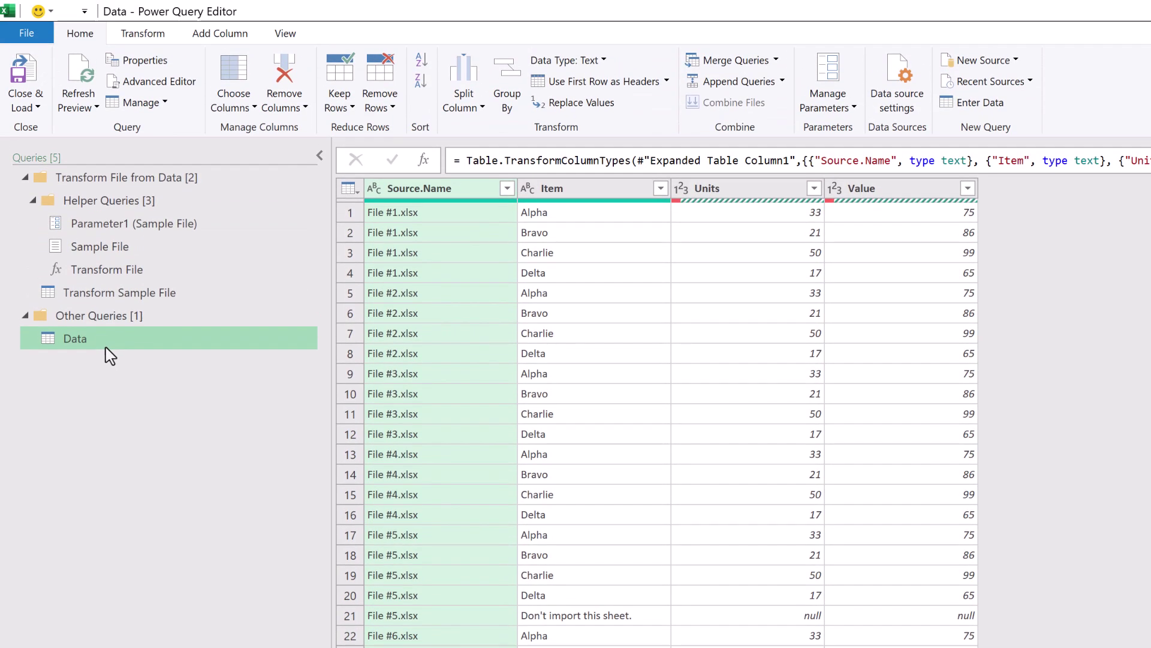
pyautogui.click(112, 298)
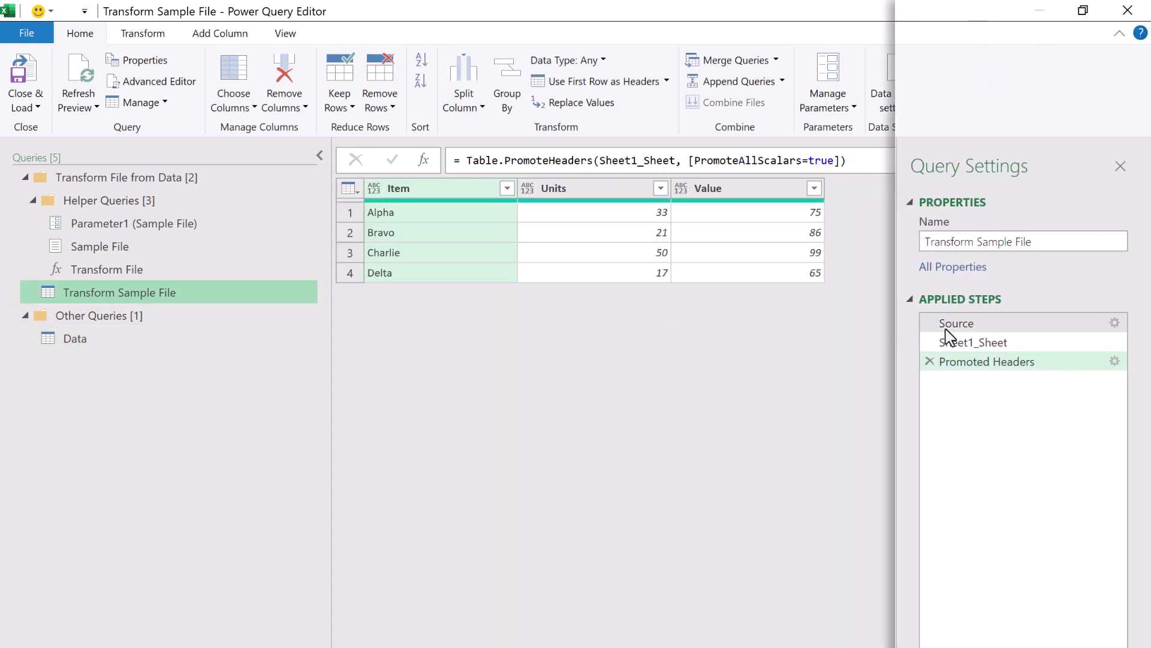
# - Insert a Filtered Rows step after Source keeping only sheets whose Name begins with 'Sheet'
pyautogui.click(954, 327)
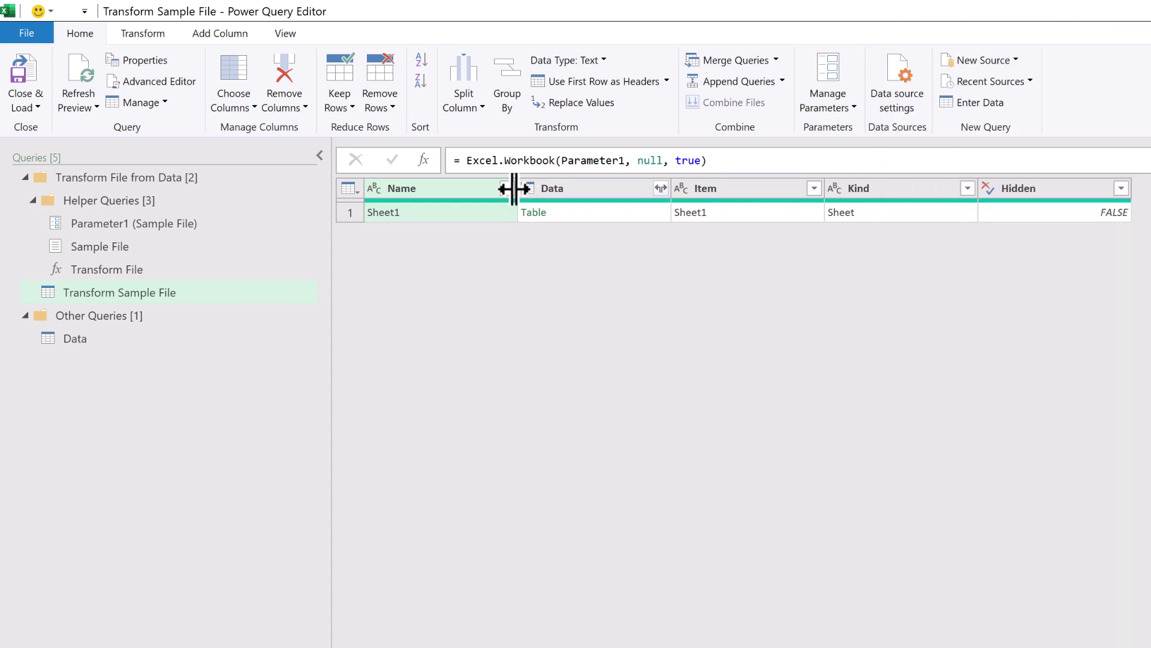
pyautogui.click(507, 189)
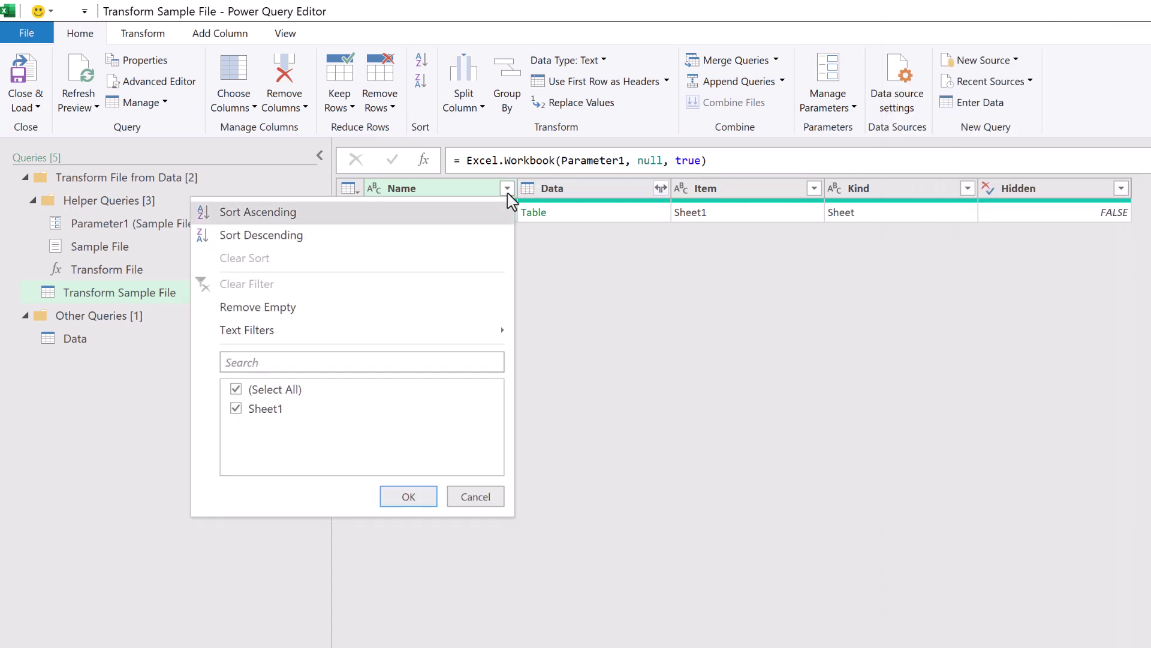
pyautogui.moveTo(470, 340)
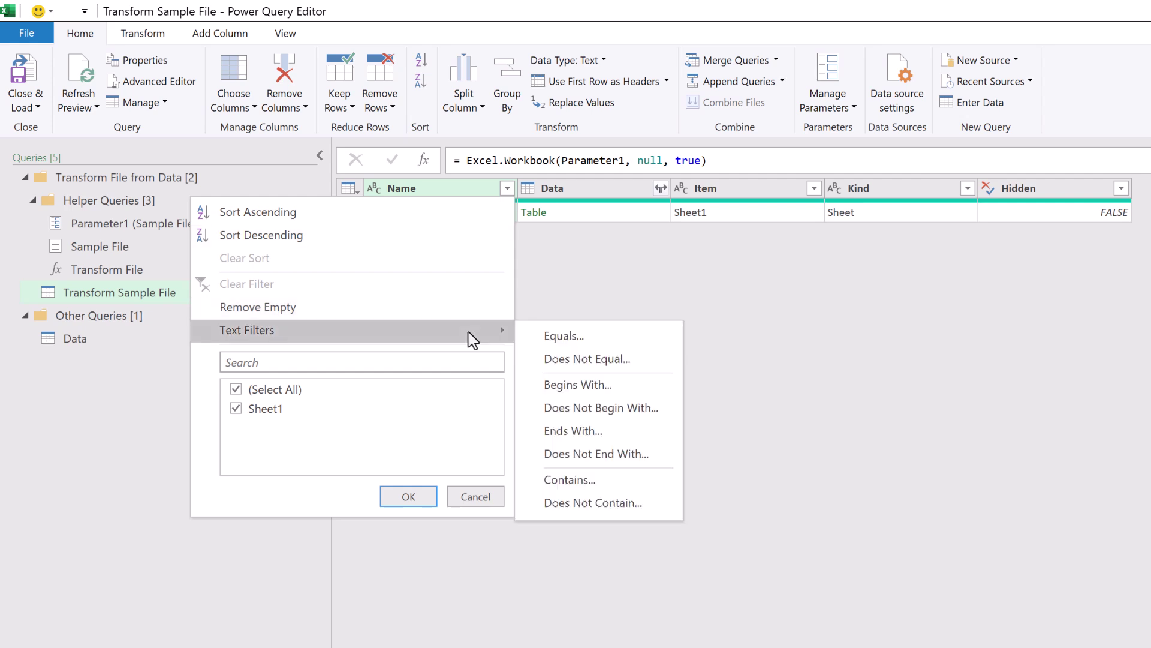
pyautogui.click(579, 385)
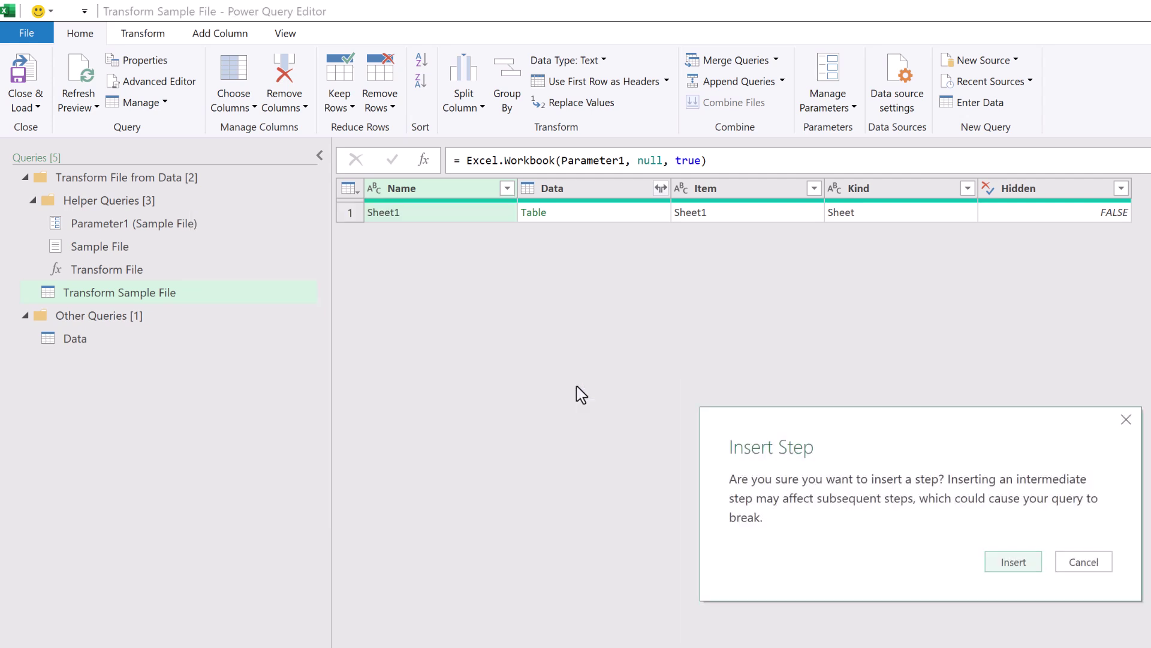
pyautogui.click(1007, 563)
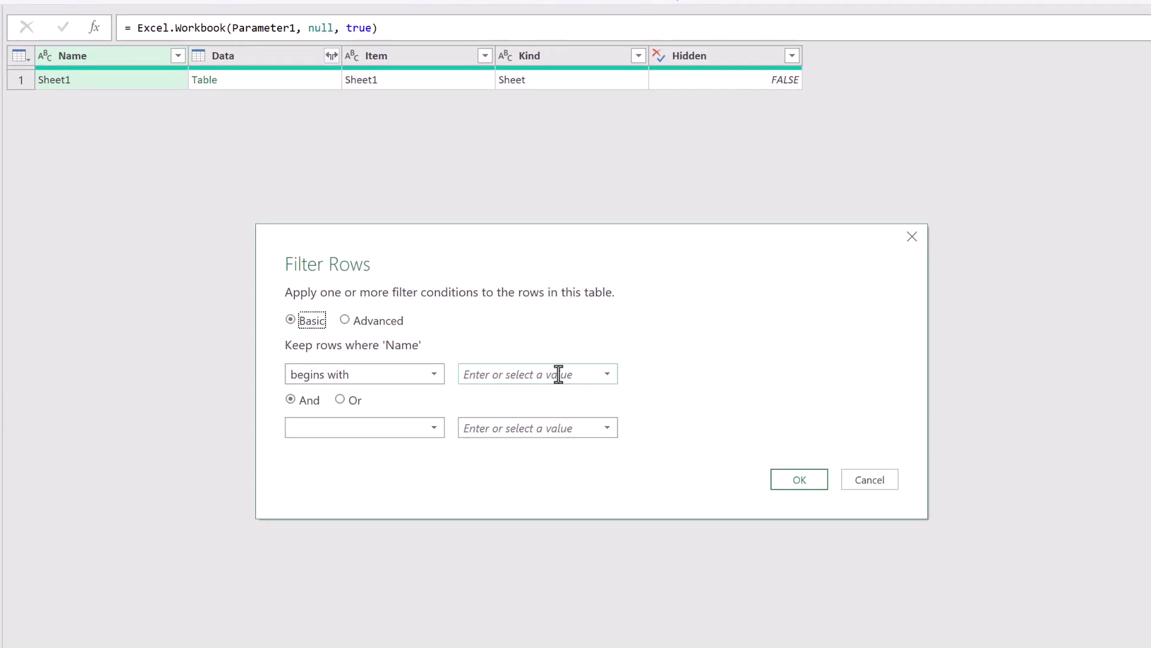
pyautogui.click(887, 506)
pyautogui.write('Sheet')
pyautogui.click(809, 486)
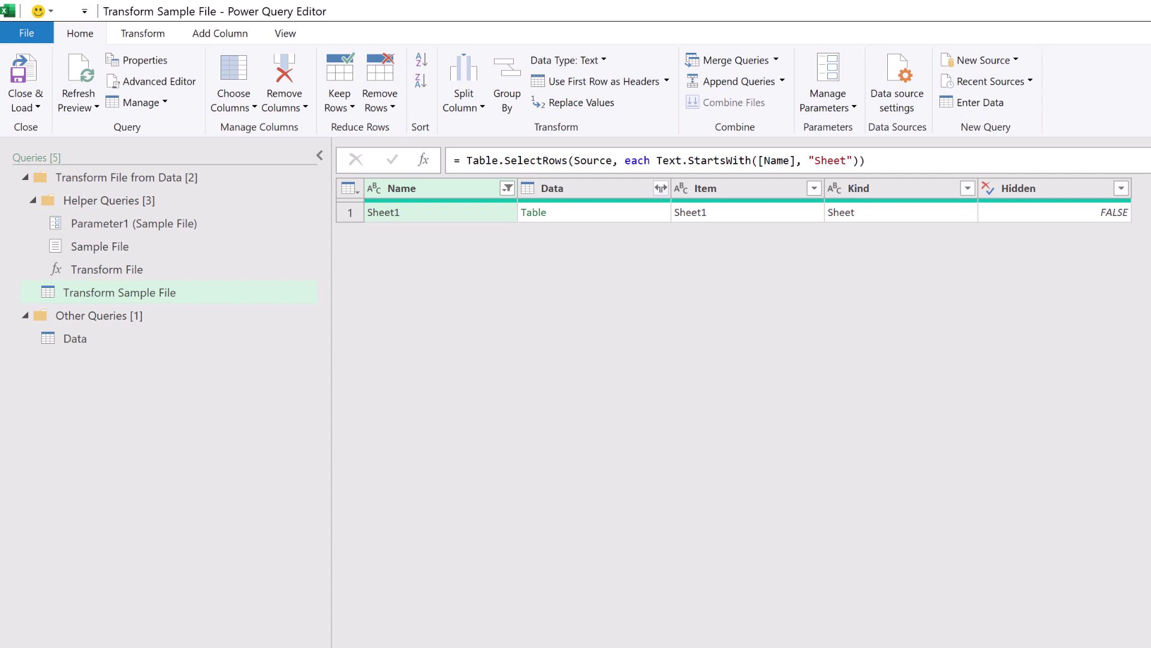
# - After Promoted Headers, filter the Item column to exclude rows equal to 'Item'
pyautogui.click(965, 382)
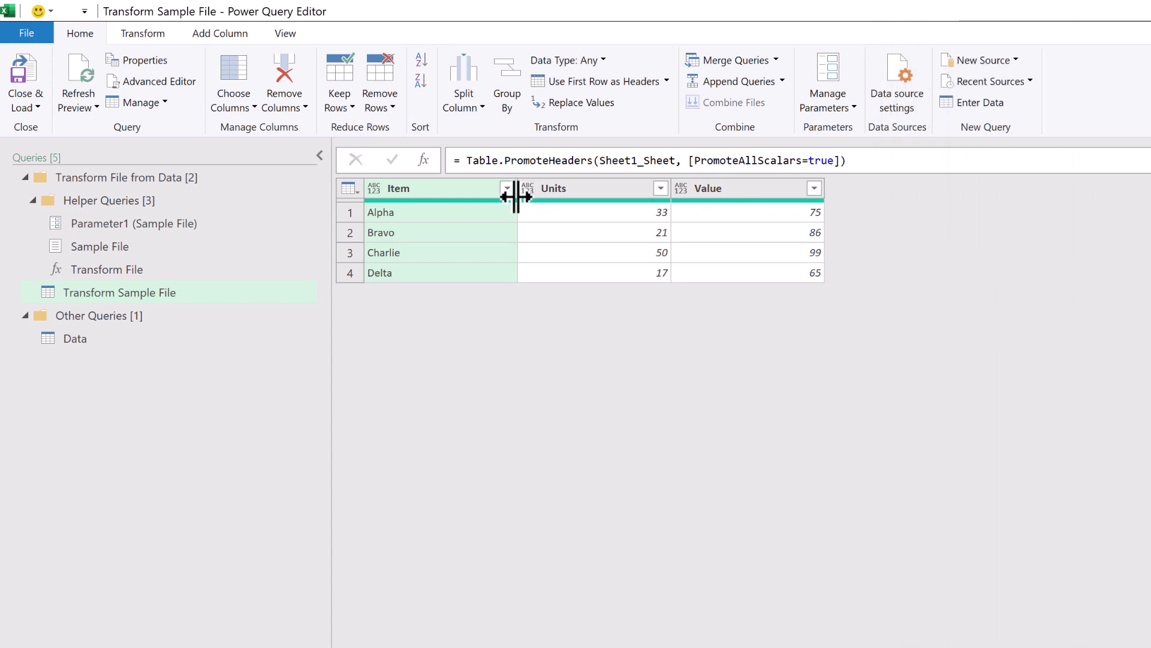
pyautogui.click(507, 190)
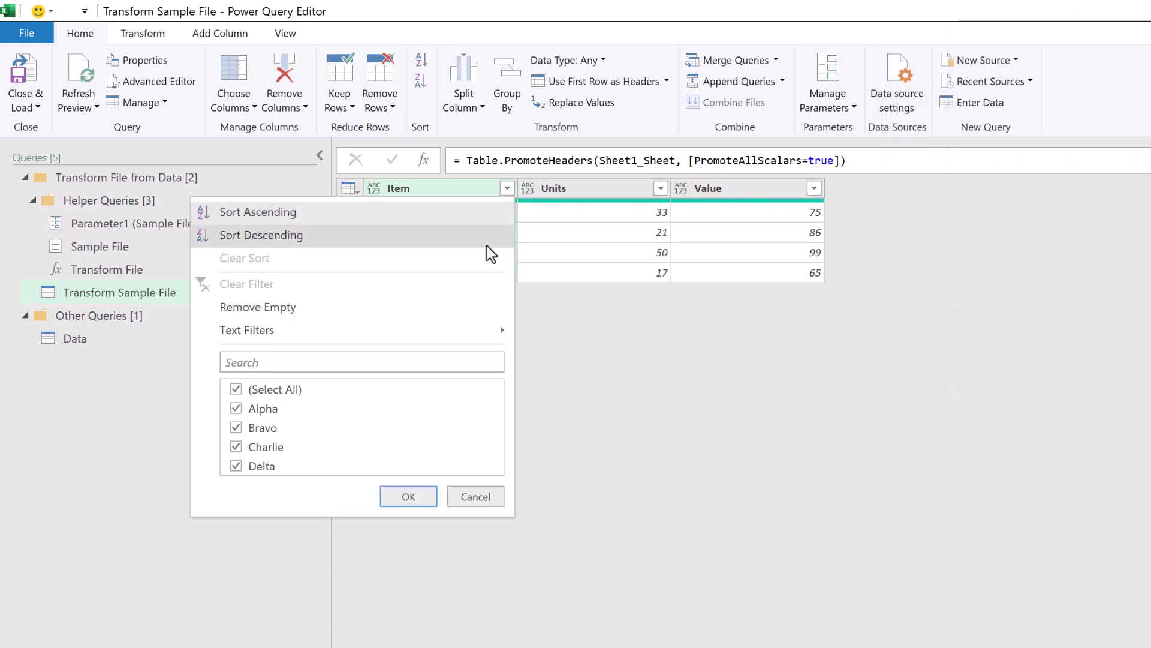
pyautogui.moveTo(483, 334)
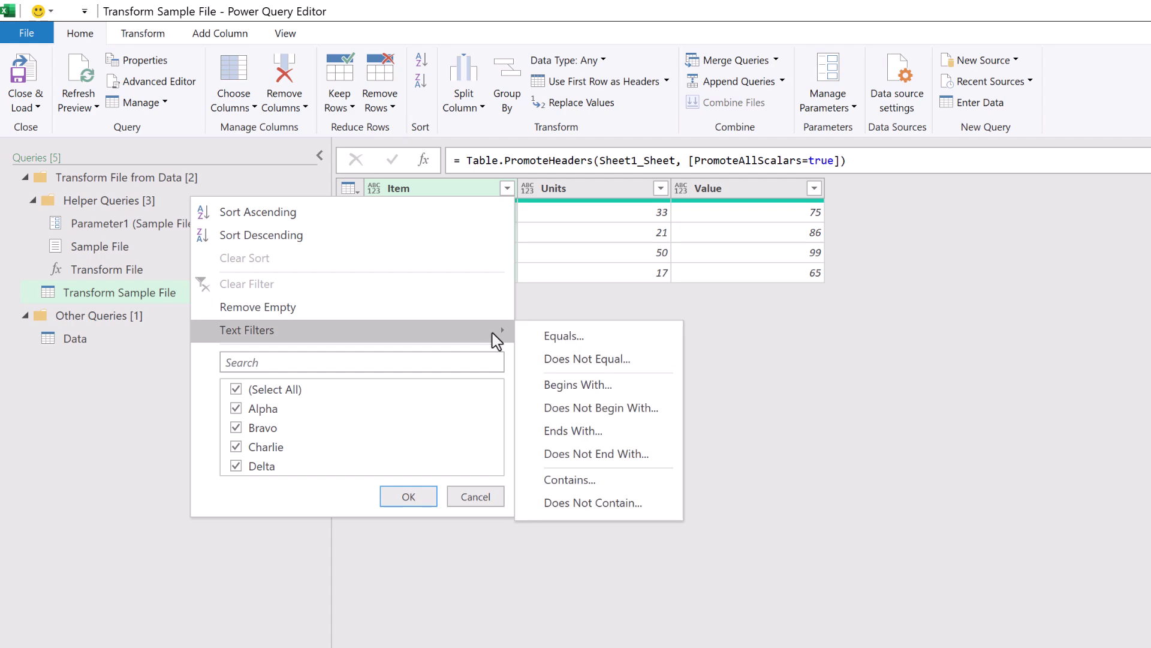
pyautogui.click(560, 358)
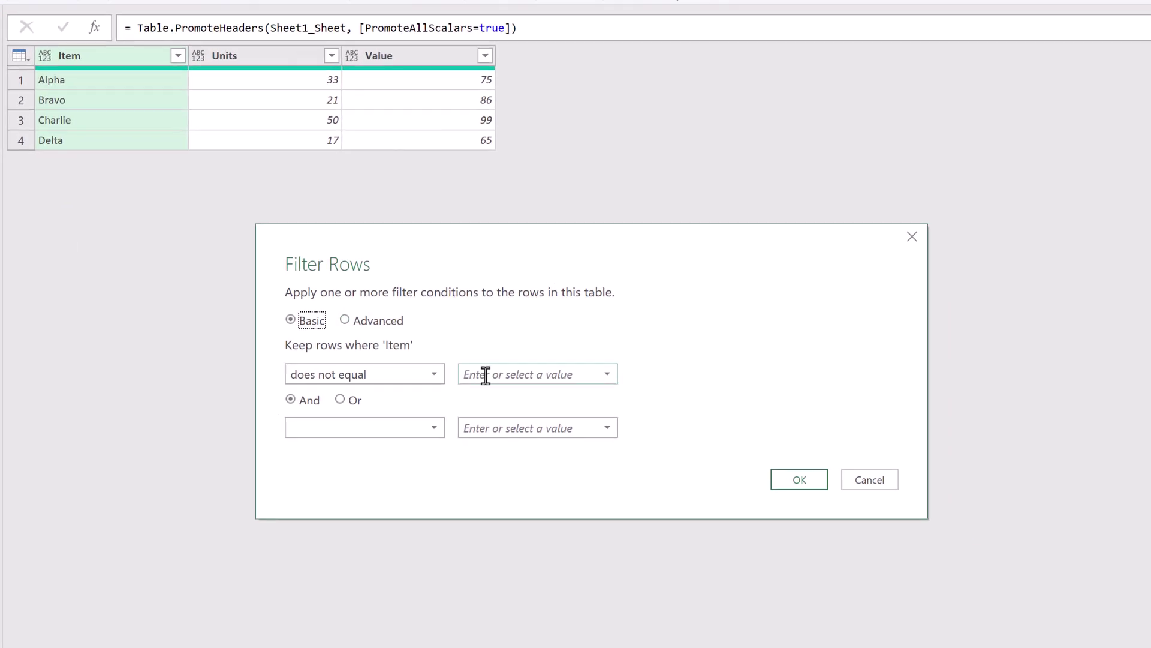
pyautogui.click(815, 506)
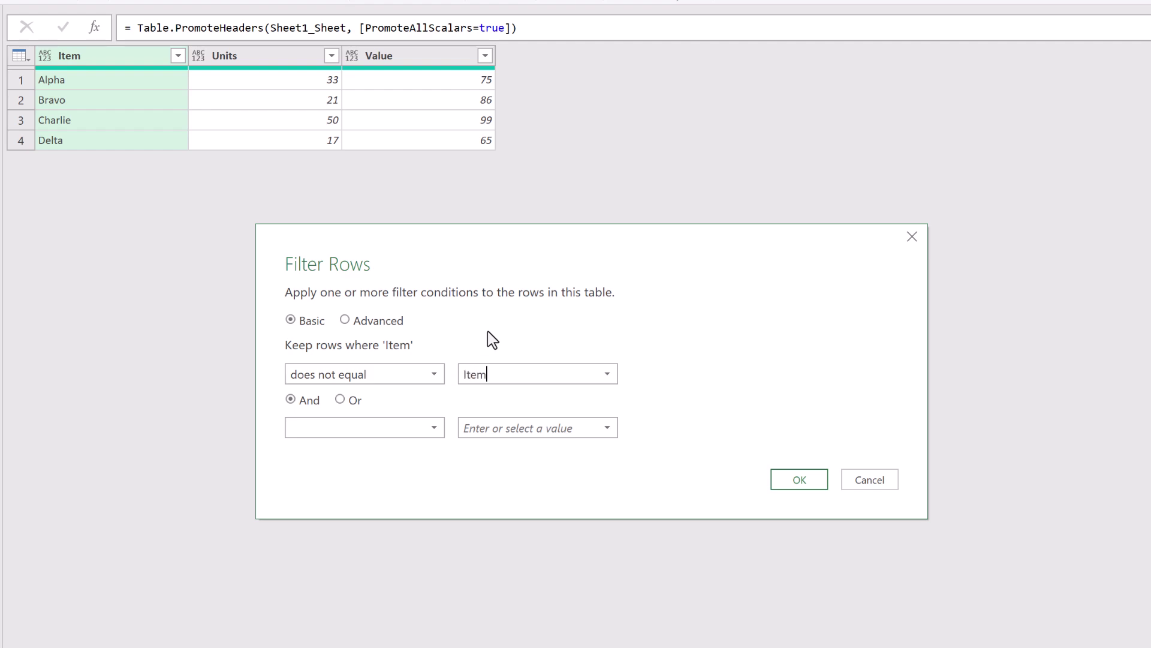
pyautogui.click(800, 479)
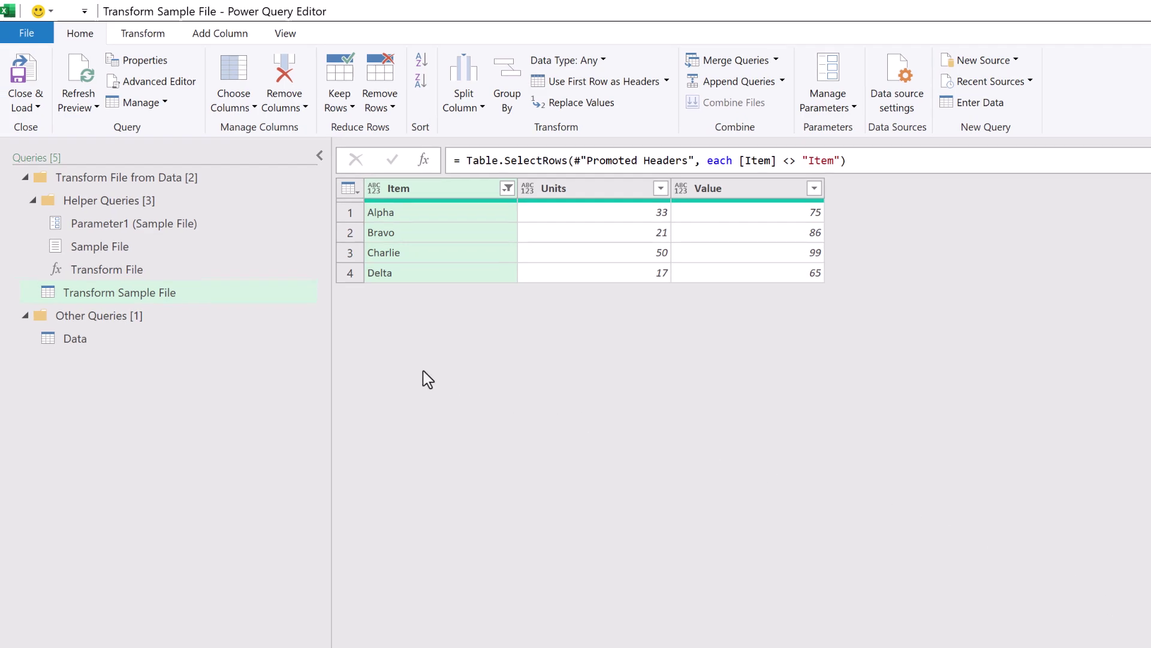
# - View the final Data query showing 32 clean rows from File #1.xlsx through File #6.xlsx
pyautogui.click(169, 338)
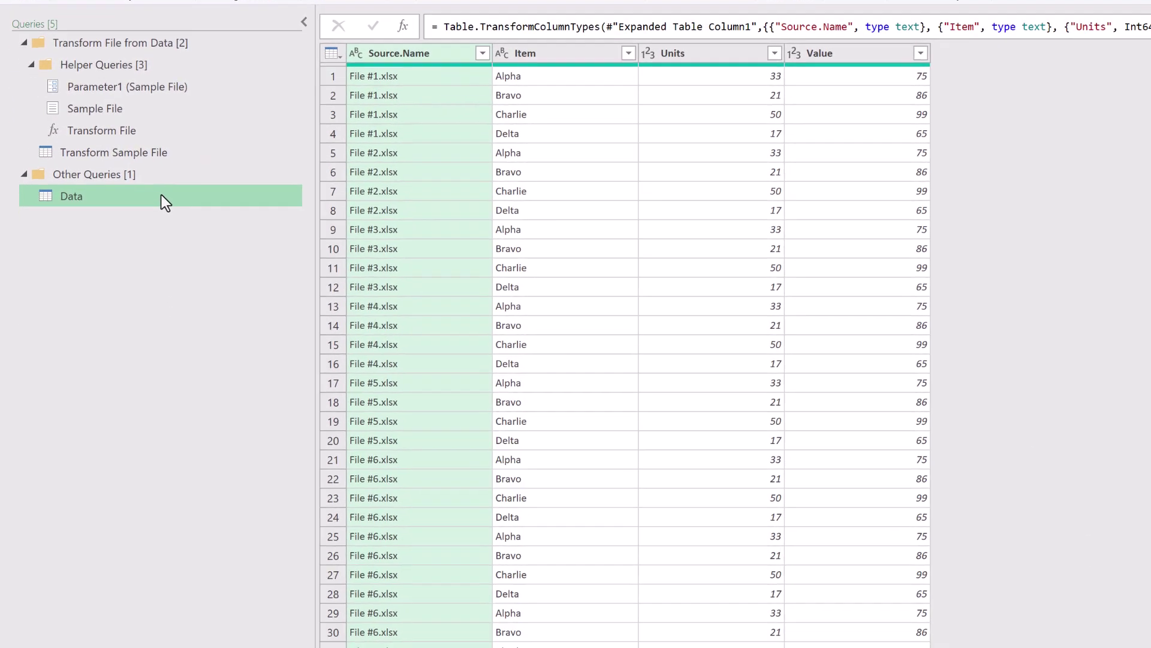